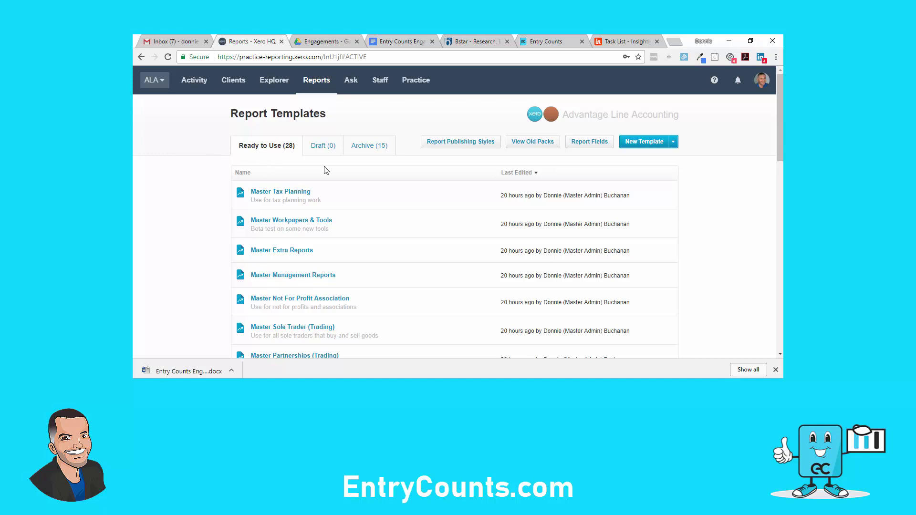
Open the Report Fields list and scroll through all 36 fields, then back to the top
{"action": "left_click", "coordinate": [593, 148]}
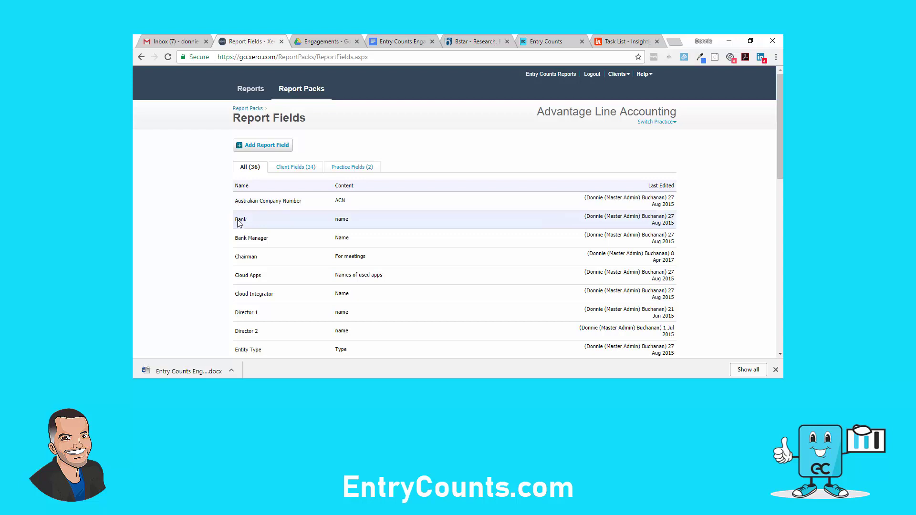
{"action": "scroll", "coordinate": [224, 248], "scroll_direction": "down", "scroll_amount": 1}
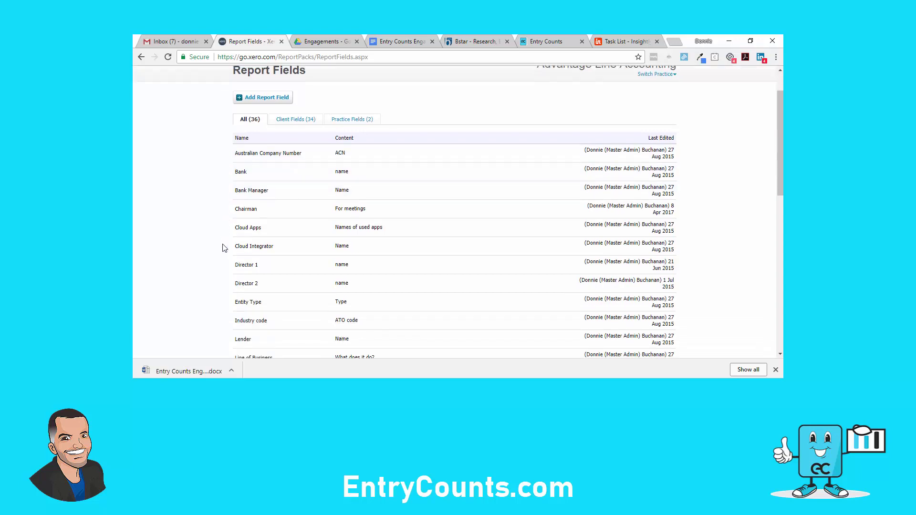
{"action": "scroll", "coordinate": [224, 248], "scroll_direction": "down", "scroll_amount": 1}
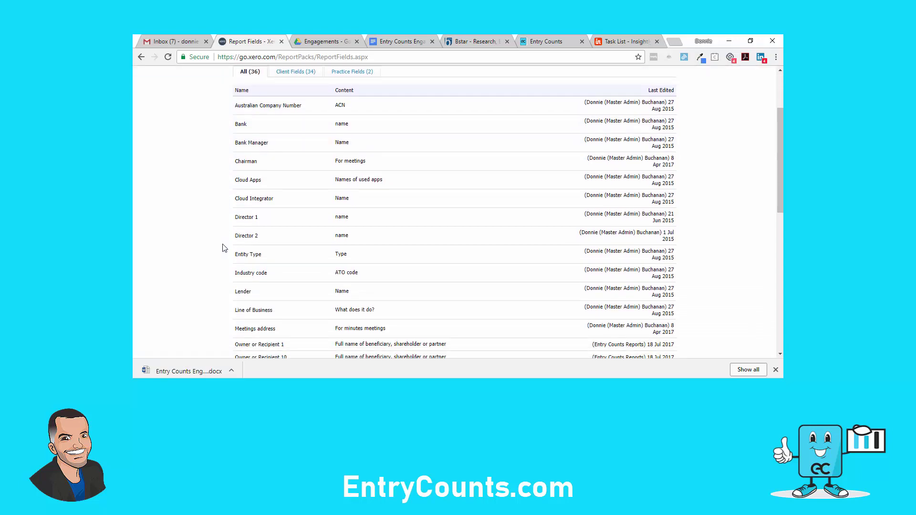
{"action": "scroll", "coordinate": [225, 249], "scroll_direction": "down", "scroll_amount": 2}
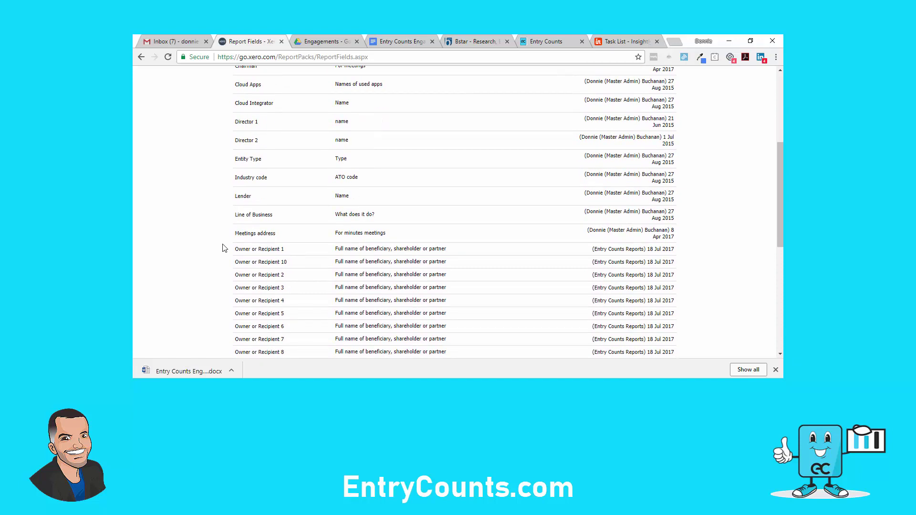
{"action": "scroll", "coordinate": [225, 248], "scroll_direction": "down", "scroll_amount": 3}
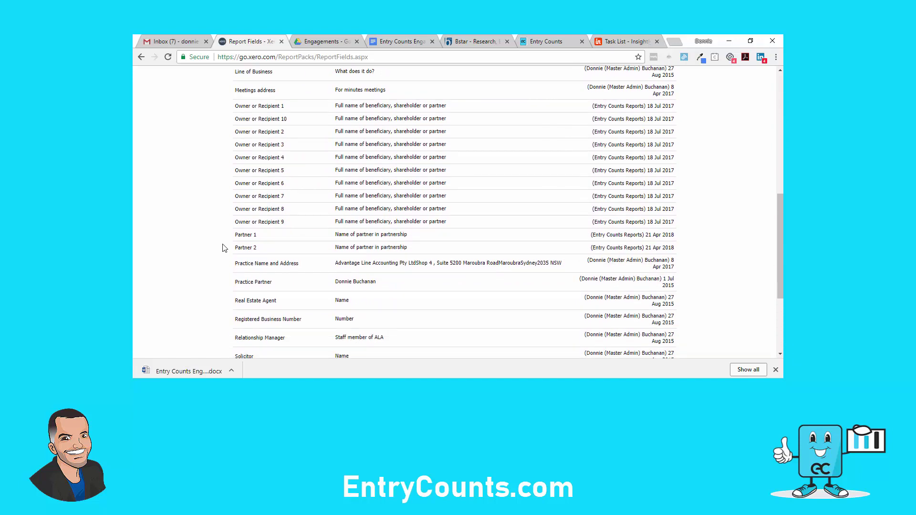
{"action": "scroll", "coordinate": [224, 248], "scroll_direction": "down", "scroll_amount": 1}
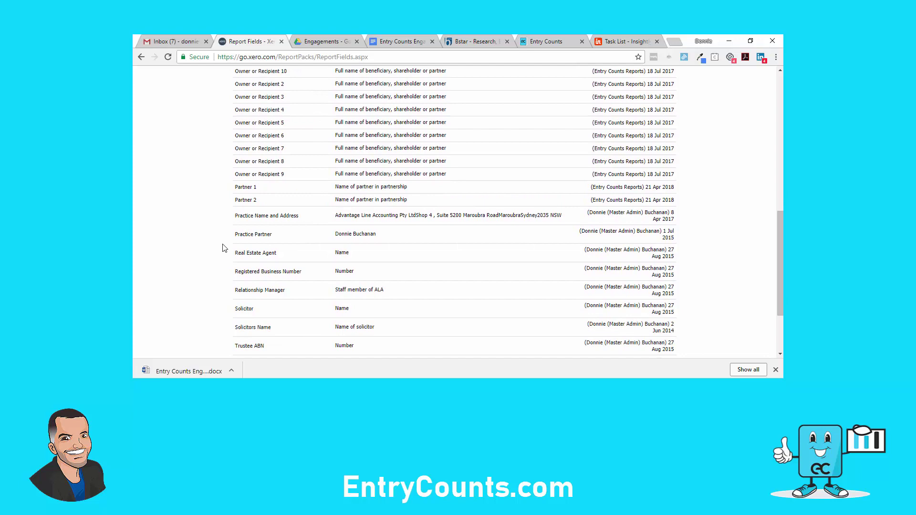
{"action": "scroll", "coordinate": [225, 248], "scroll_direction": "up", "scroll_amount": 5}
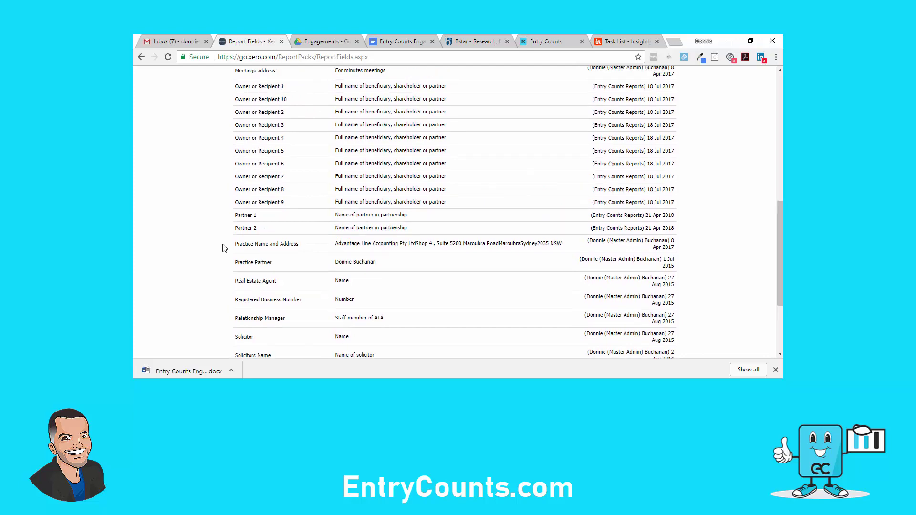
{"action": "scroll", "coordinate": [224, 248], "scroll_direction": "up", "scroll_amount": 3}
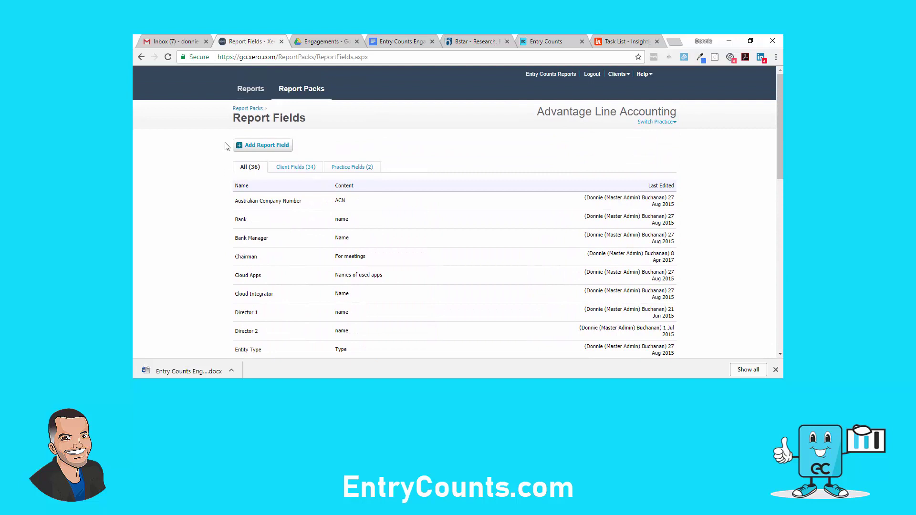
{"action": "left_click", "coordinate": [263, 145]}
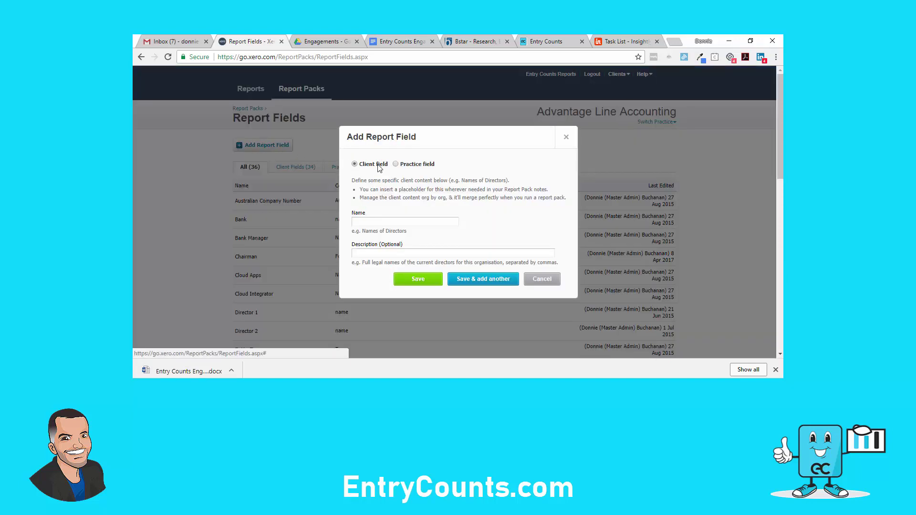
{"action": "left_click", "coordinate": [396, 164]}
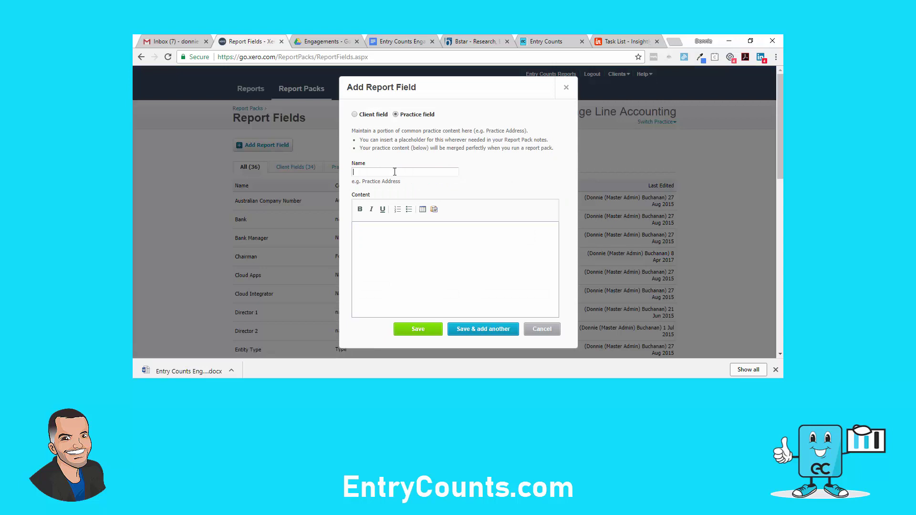
{"action": "type", "text": "signing Partner"}
{"action": "left_click", "coordinate": [405, 274]}
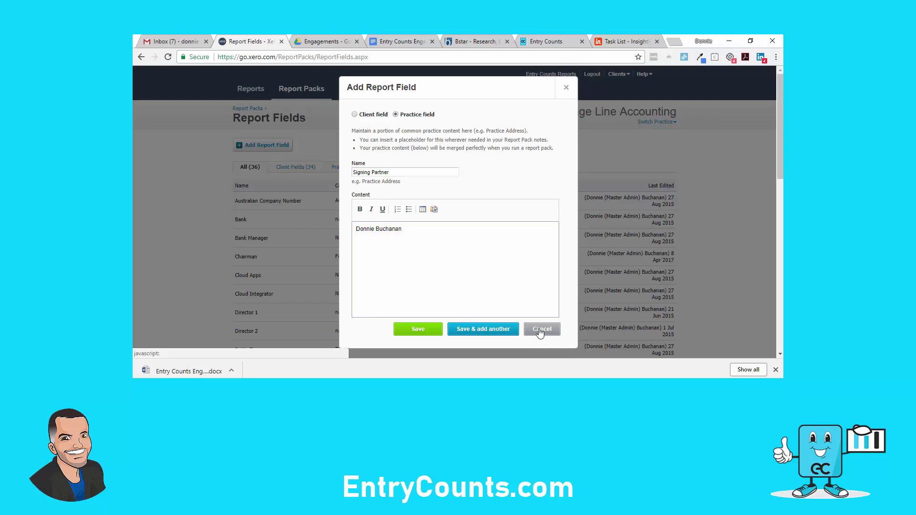
{"action": "left_click", "coordinate": [540, 331]}
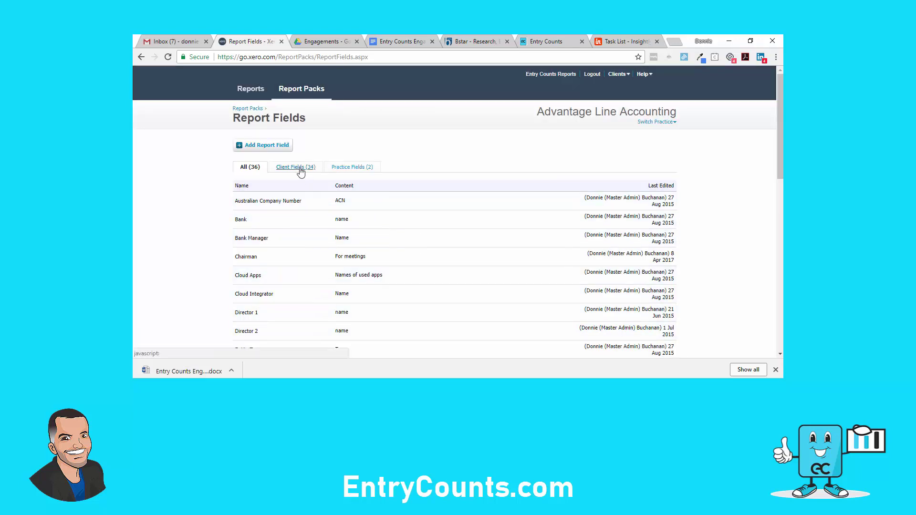
{"action": "left_click", "coordinate": [279, 147]}
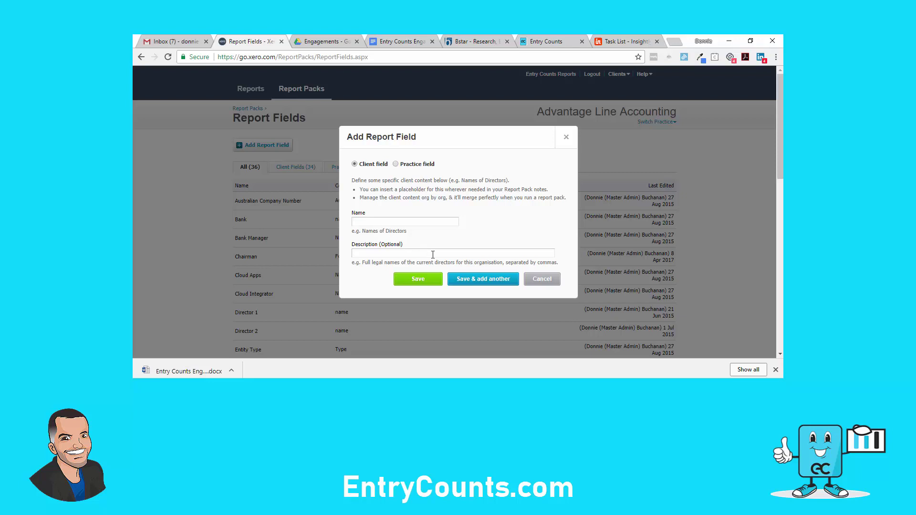
Discard the unsaved field and open The Greats Trust's Report Fields & Schedules in Xero
{"action": "left_click", "coordinate": [537, 279]}
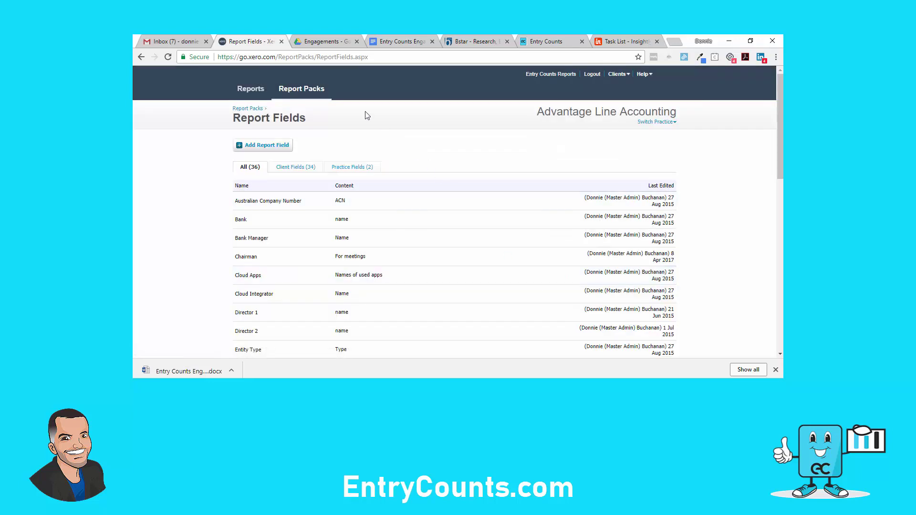
{"action": "right_click", "coordinate": [261, 42]}
{"action": "left_click", "coordinate": [280, 77]}
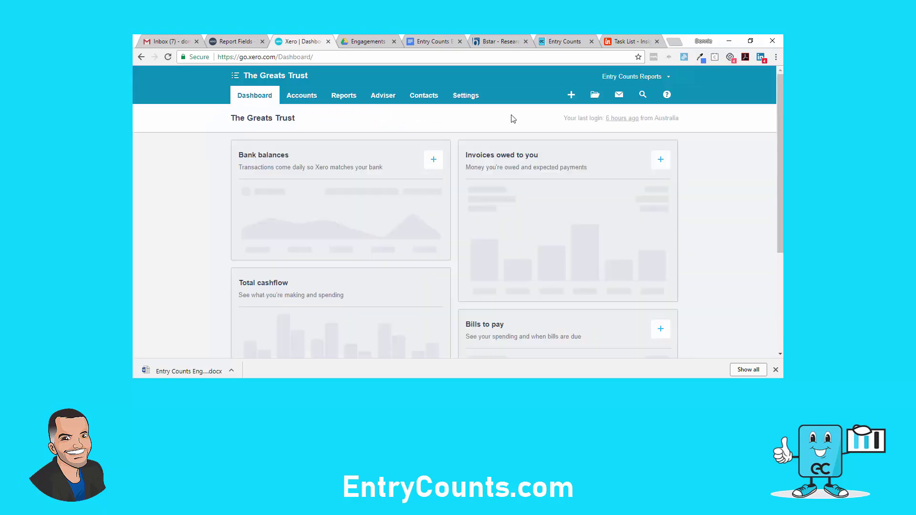
{"action": "left_click", "coordinate": [472, 98]}
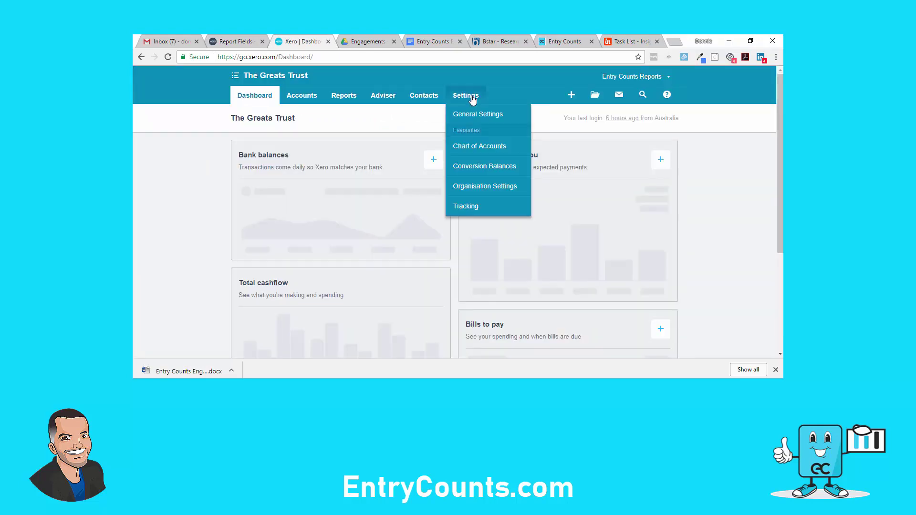
{"action": "left_click", "coordinate": [475, 115]}
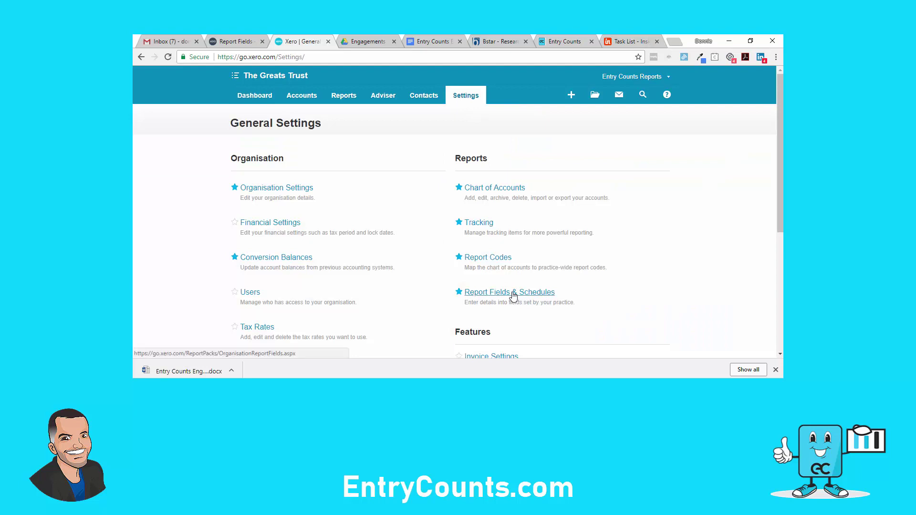
{"action": "left_click", "coordinate": [513, 293]}
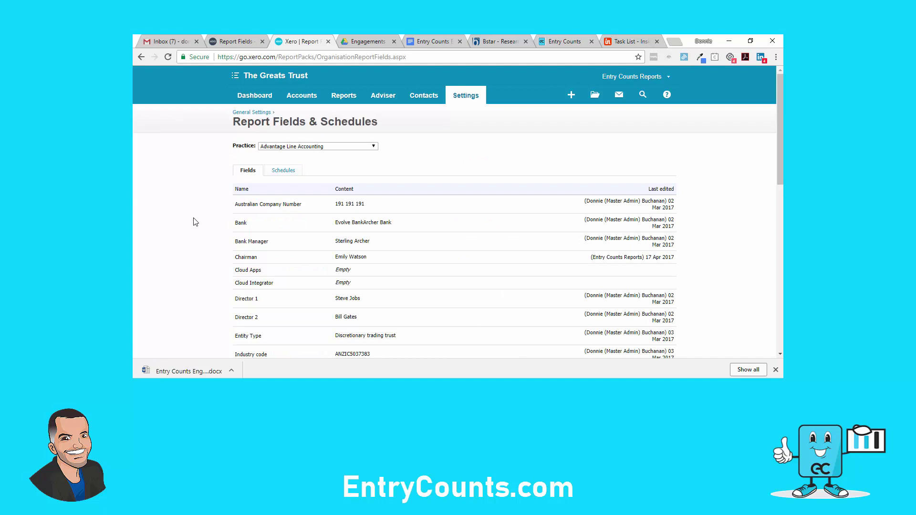
Save the Bank field as Evolve Bank Archer Bank and edit the ACN field
{"action": "left_click", "coordinate": [342, 228]}
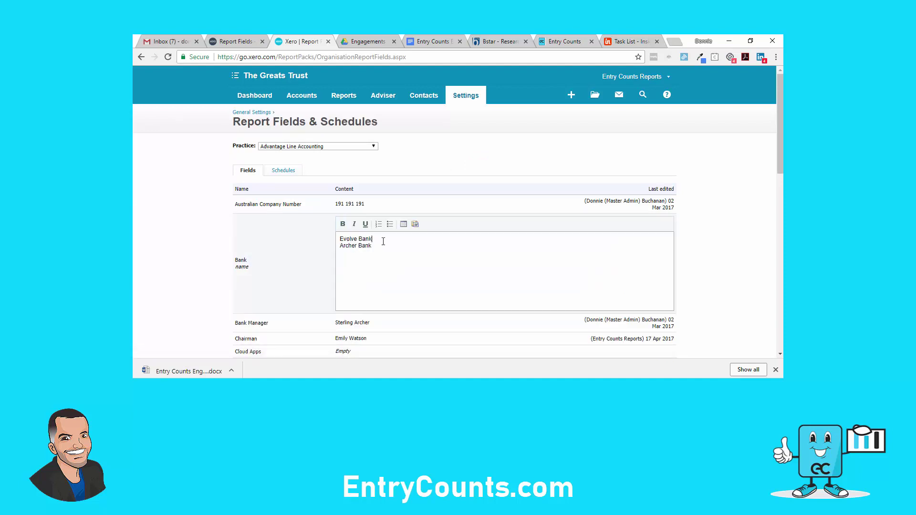
{"action": "left_click_drag", "start_coordinate": [379, 246], "coordinate": [340, 241]}
{"action": "left_click", "coordinate": [358, 205]}
{"action": "left_click_drag", "start_coordinate": [372, 221], "coordinate": [341, 222]}
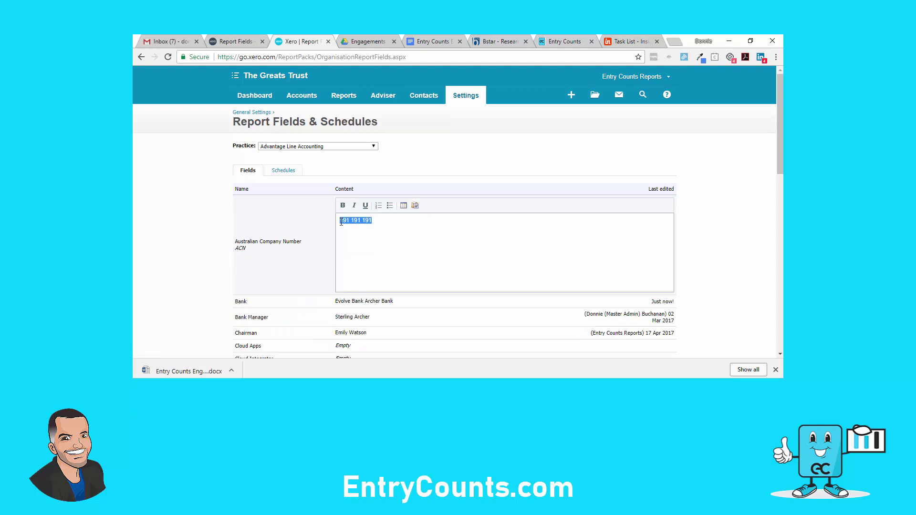
{"action": "scroll", "coordinate": [352, 256], "scroll_direction": "down", "scroll_amount": 1}
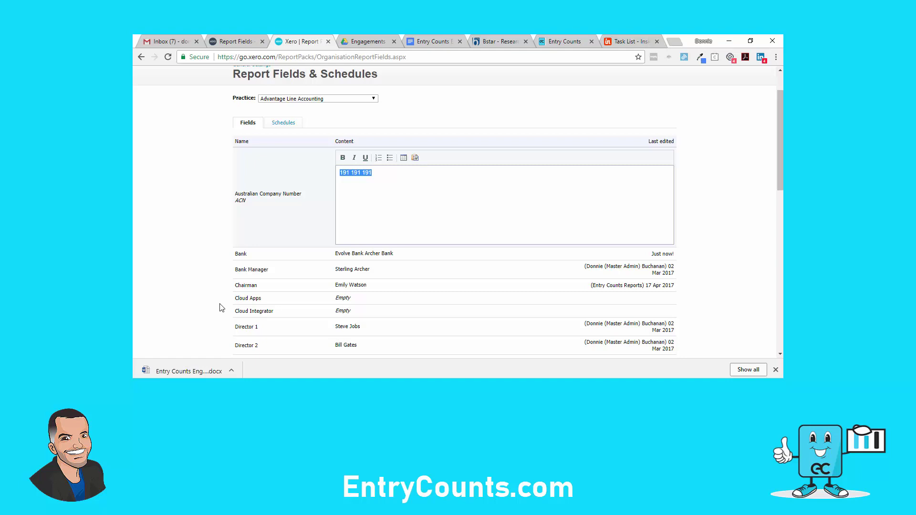
{"action": "left_click", "coordinate": [222, 307]}
{"action": "scroll", "coordinate": [222, 308], "scroll_direction": "up", "scroll_amount": 1}
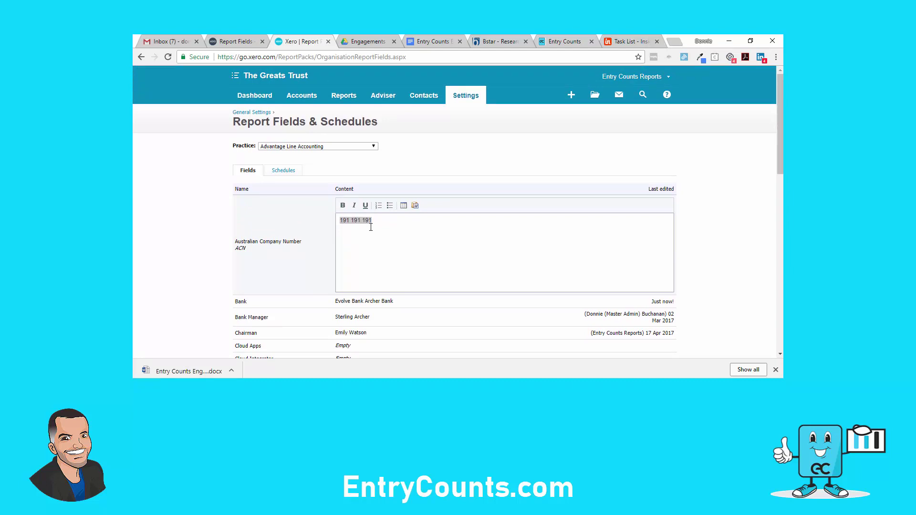
Go from Report Fields back to Report Templates and create a New Template
{"action": "left_click", "coordinate": [236, 42]}
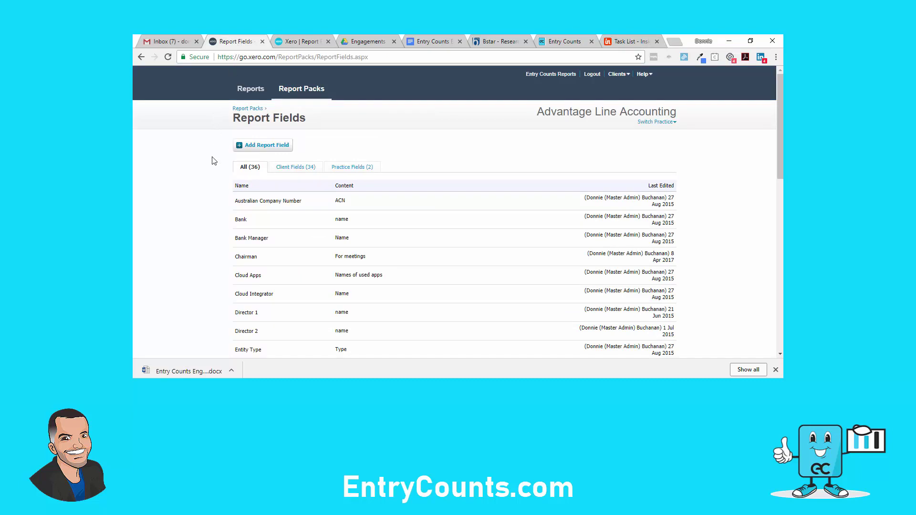
{"action": "left_click", "coordinate": [247, 109]}
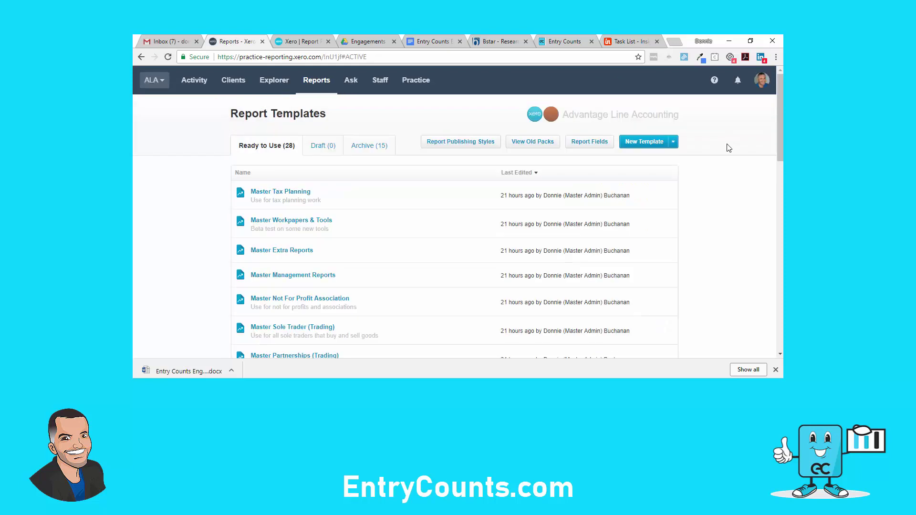
{"action": "left_click", "coordinate": [673, 144]}
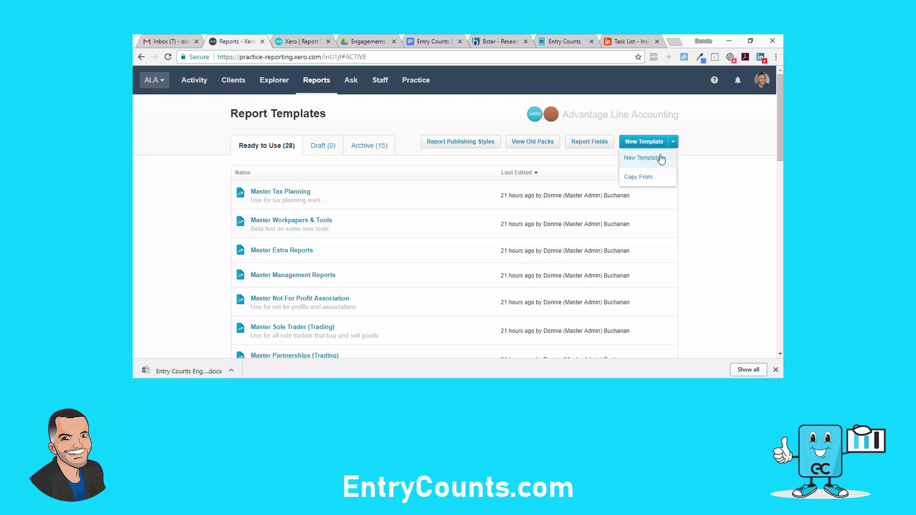
{"action": "left_click", "coordinate": [661, 159]}
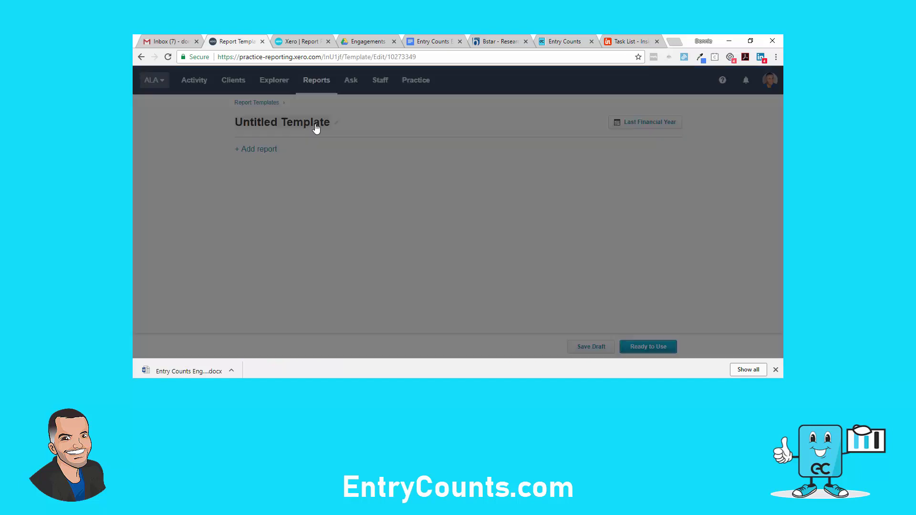
Rename the Untitled Template to 'Engagement Letter', correcting the typo
{"action": "left_click", "coordinate": [315, 125]}
{"action": "type", "text": "EnageUntitled Template"}
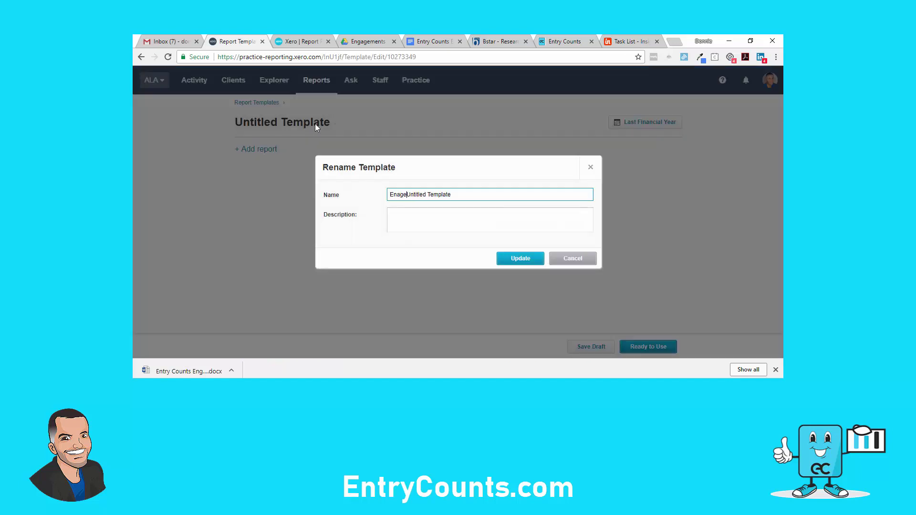
{"action": "type", "text": "ment Letter"}
{"action": "key", "text": "Delete"}
{"action": "key", "text": "Delete"}
{"action": "key", "text": "Delete"}
{"action": "key", "text": "Delete"}
{"action": "key", "text": "Delete"}
{"action": "key", "text": "Delete"}
{"action": "key", "text": "Delete"}
{"action": "key", "text": "Delete"}
{"action": "key", "text": "Delete"}
{"action": "key", "text": "Delete"}
{"action": "key", "text": "Delete"}
{"action": "key", "text": "Delete"}
{"action": "key", "text": "Delete"}
{"action": "key", "text": "Delete"}
{"action": "key", "text": "Delete"}
{"action": "key", "text": "Delete"}
{"action": "key", "text": "Delete"}
{"action": "type", "text": "g"}
{"action": "left_click", "coordinate": [520, 260]}
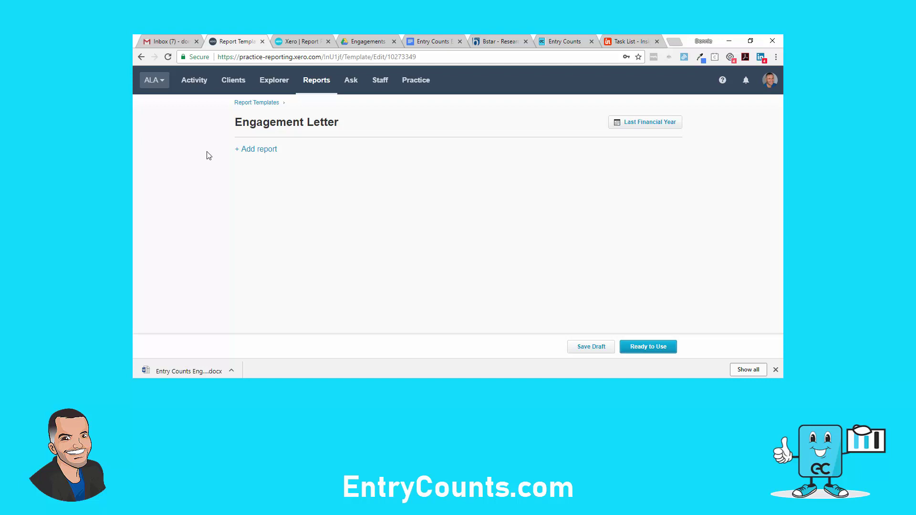
Add a Blank Report to the template titled 'Engagement Letter'
{"action": "left_click", "coordinate": [257, 150]}
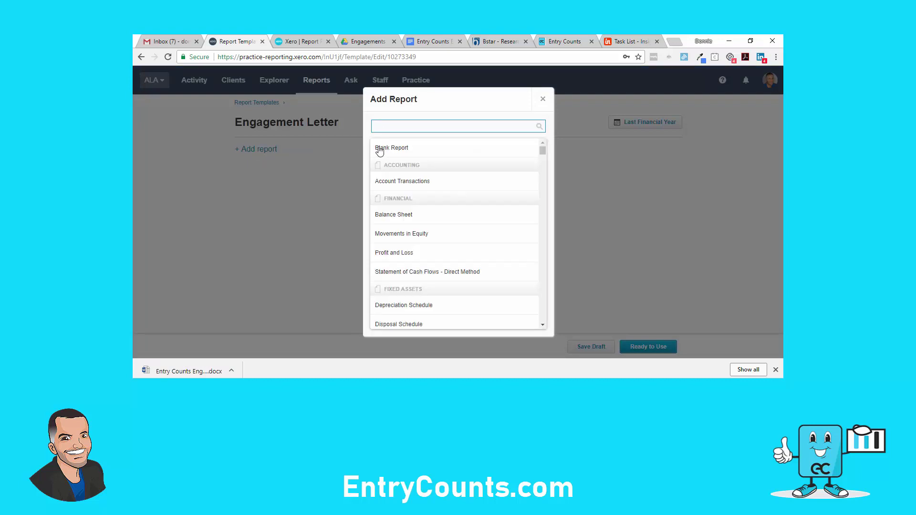
{"action": "left_click", "coordinate": [379, 149]}
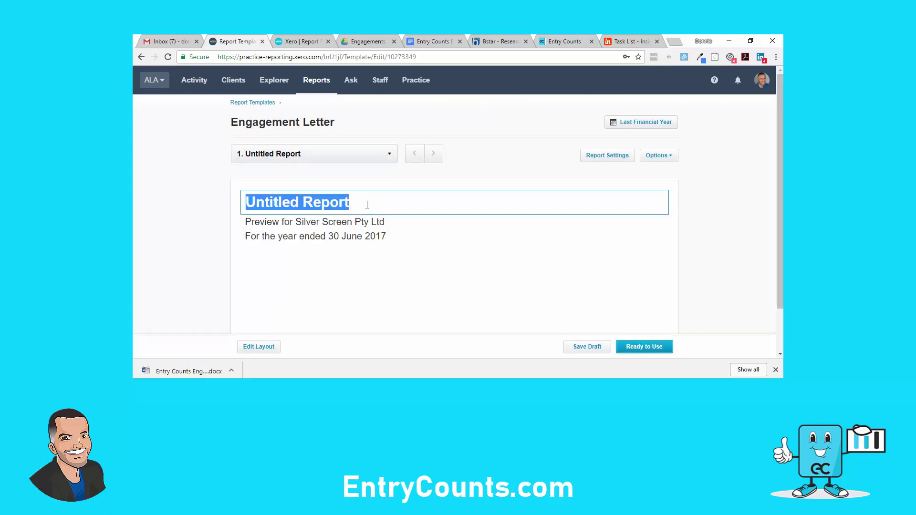
{"action": "type", "text": "Enag"}
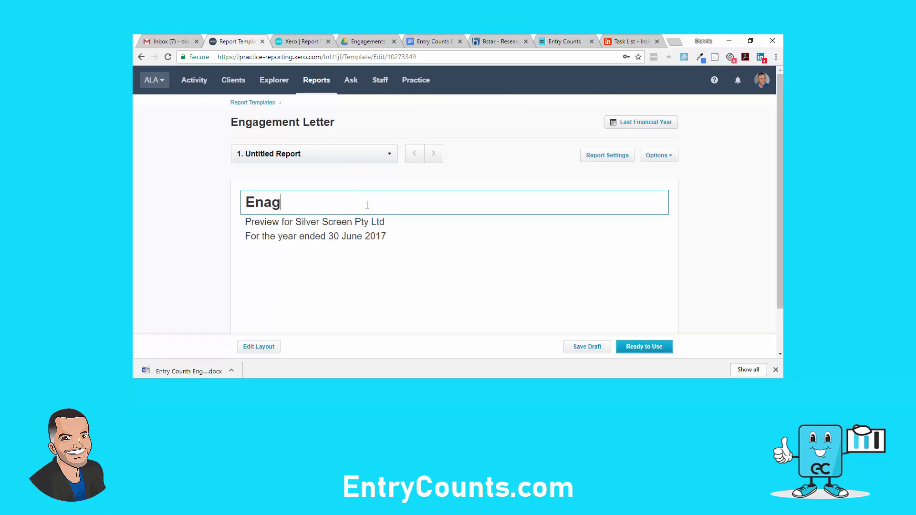
{"action": "key", "text": "BackSpace"}
{"action": "key", "text": "BackSpace"}
{"action": "type", "text": "gagement Letter"}
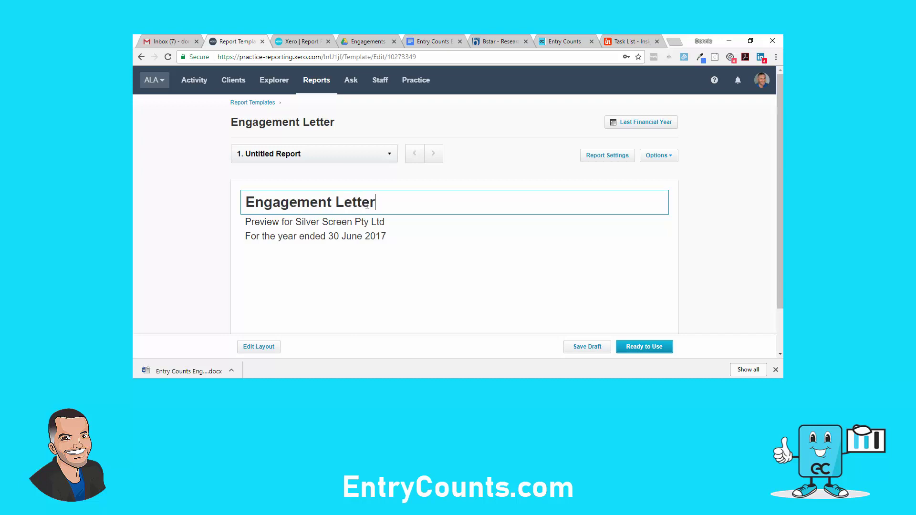
{"action": "left_click", "coordinate": [698, 205]}
Preview the report for The Greats Trust by searching 'greats'
{"action": "left_click", "coordinate": [670, 157]}
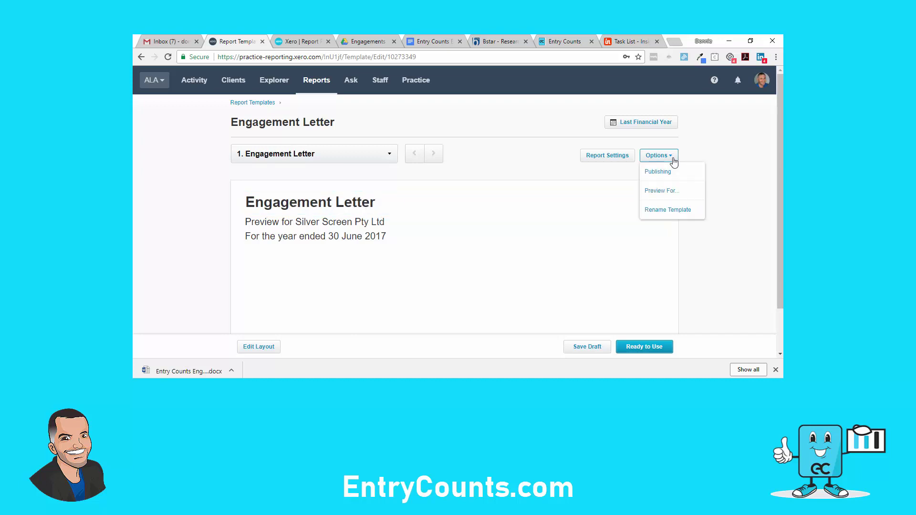
{"action": "left_click", "coordinate": [665, 190]}
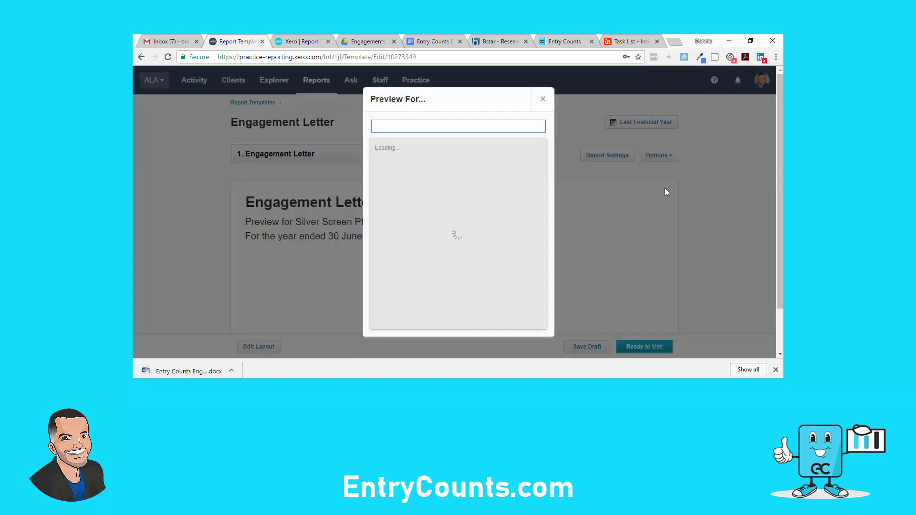
{"action": "type", "text": "greats"}
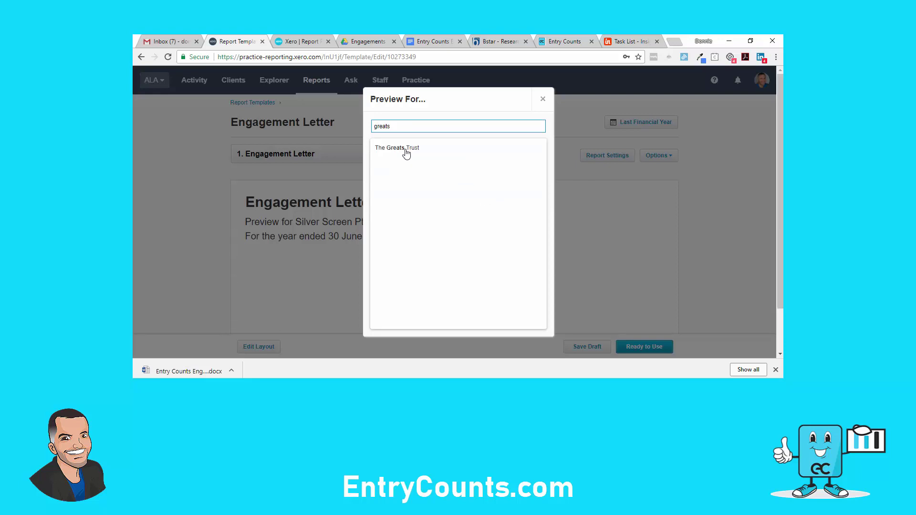
{"action": "left_click", "coordinate": [406, 151]}
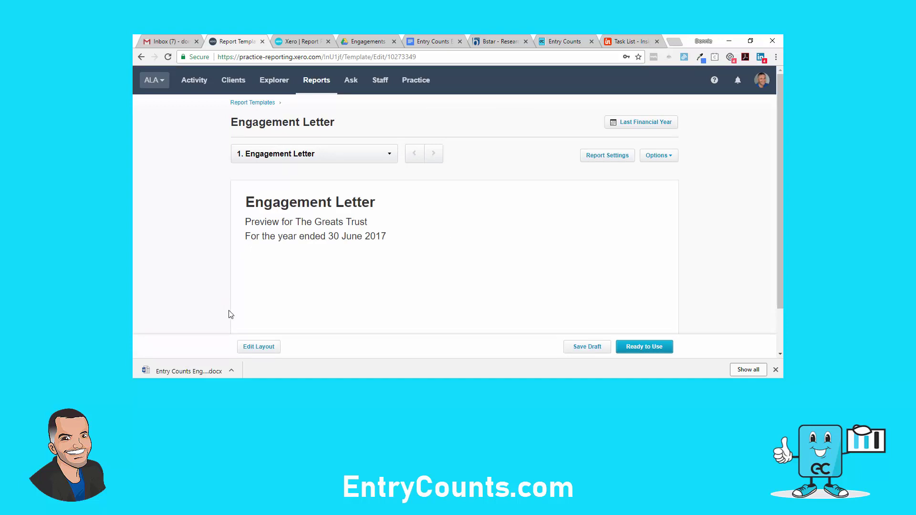
Add a Text block with Heading set to None and open its empty editor
{"action": "left_click", "coordinate": [256, 348]}
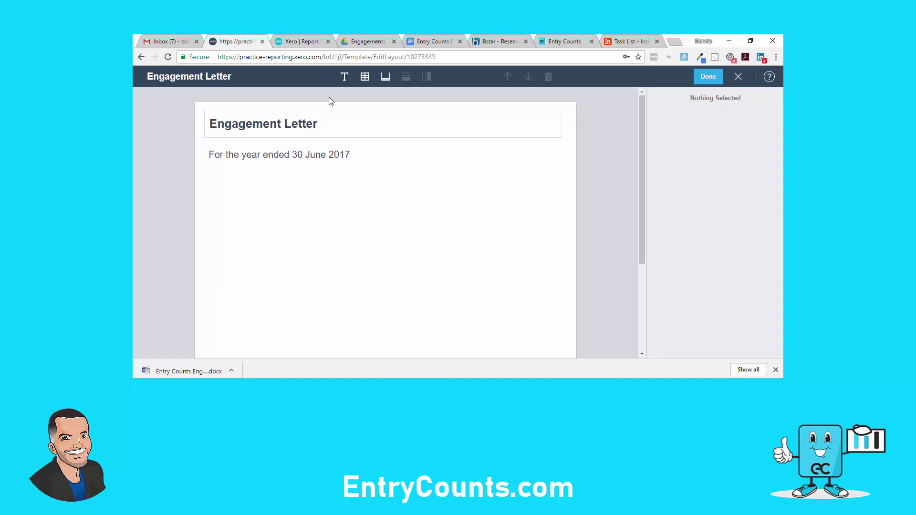
{"action": "left_click", "coordinate": [344, 79]}
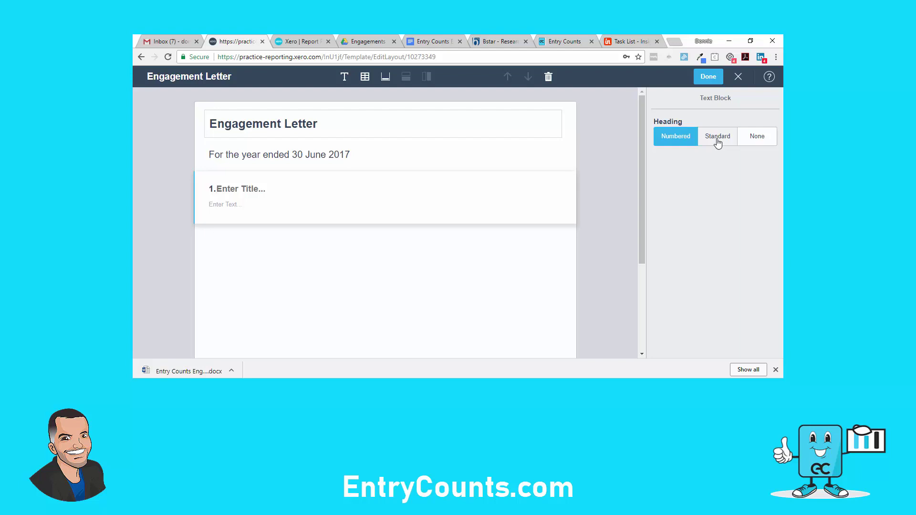
{"action": "left_click", "coordinate": [755, 143]}
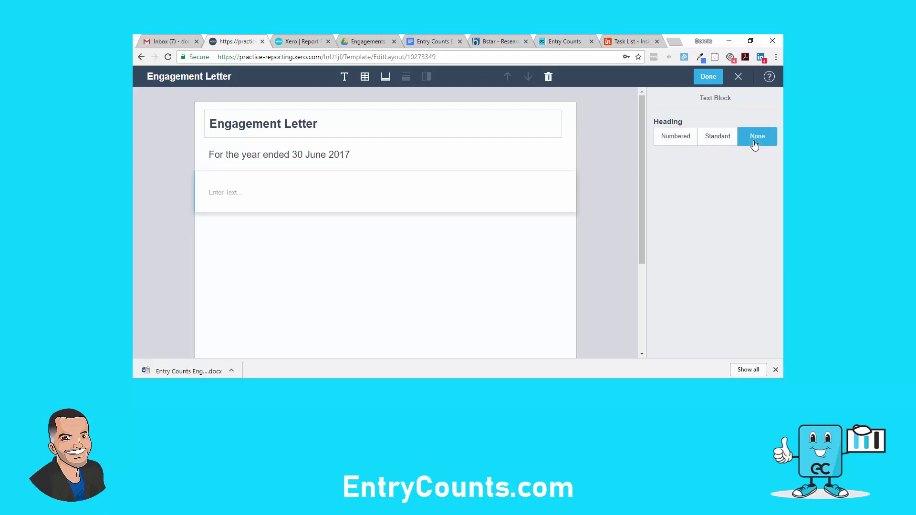
{"action": "left_click", "coordinate": [709, 78]}
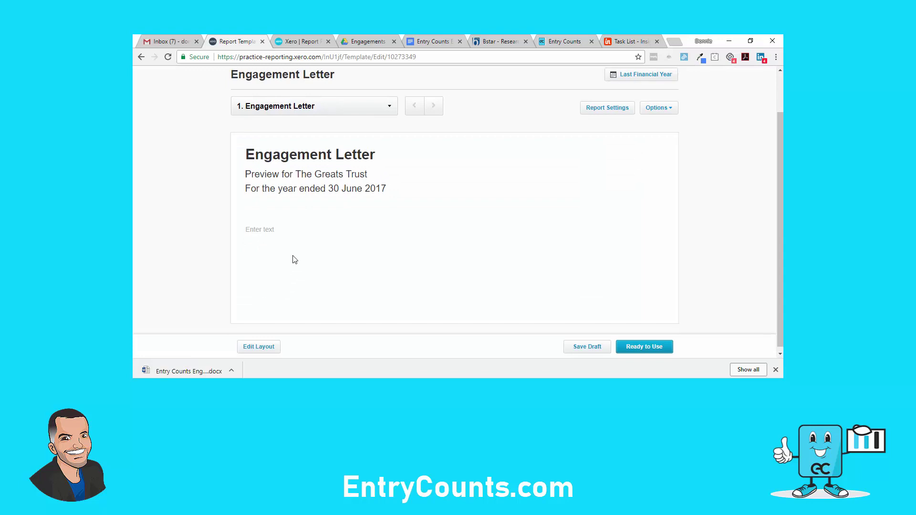
{"action": "left_click", "coordinate": [272, 232]}
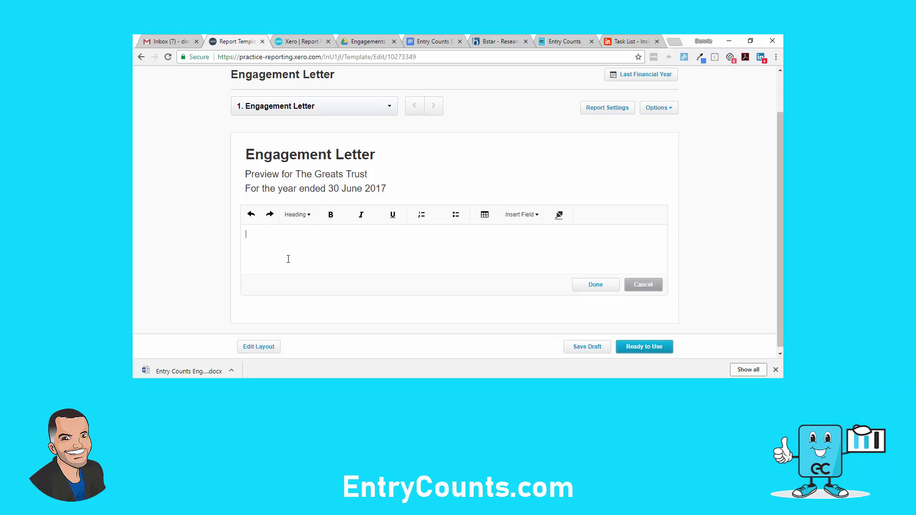
{"action": "type", "text": "baejkbfhklBvksBVjkSNVjl/srn?LK"}
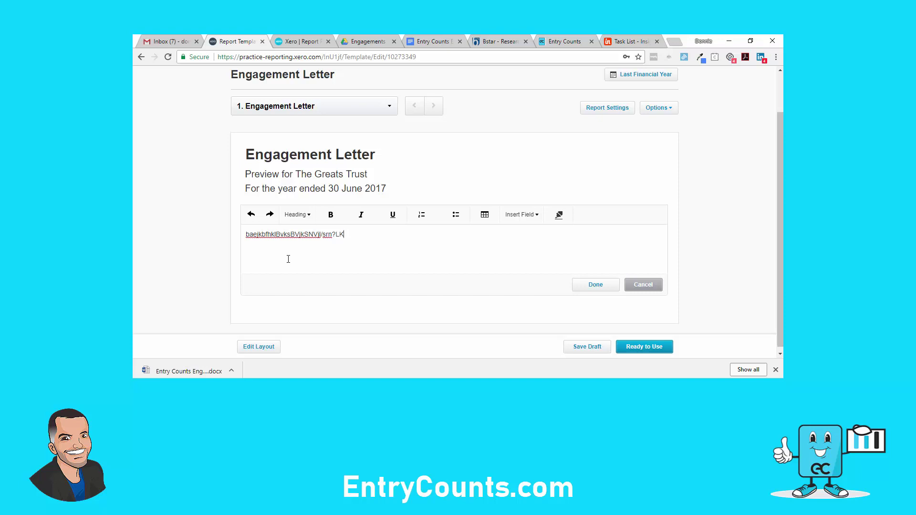
{"action": "key", "text": "BackSpace"}
{"action": "key", "text": "BackSpace"}
{"action": "key", "text": "BackSpace"}
{"action": "key", "text": "BackSpace"}
{"action": "key", "text": "BackSpace"}
{"action": "key", "text": "BackSpace"}
{"action": "key", "text": "BackSpace"}
{"action": "key", "text": "BackSpace"}
{"action": "key", "text": "BackSpace"}
{"action": "key", "text": "BackSpace"}
{"action": "key", "text": "BackSpace"}
{"action": "key", "text": "BackSpace"}
{"action": "key", "text": "BackSpace"}
{"action": "key", "text": "BackSpace"}
{"action": "key", "text": "BackSpace"}
{"action": "key", "text": "BackSpace"}
{"action": "key", "text": "BackSpace"}
{"action": "key", "text": "BackSpace"}
{"action": "key", "text": "BackSpace"}
{"action": "key", "text": "BackSpace"}
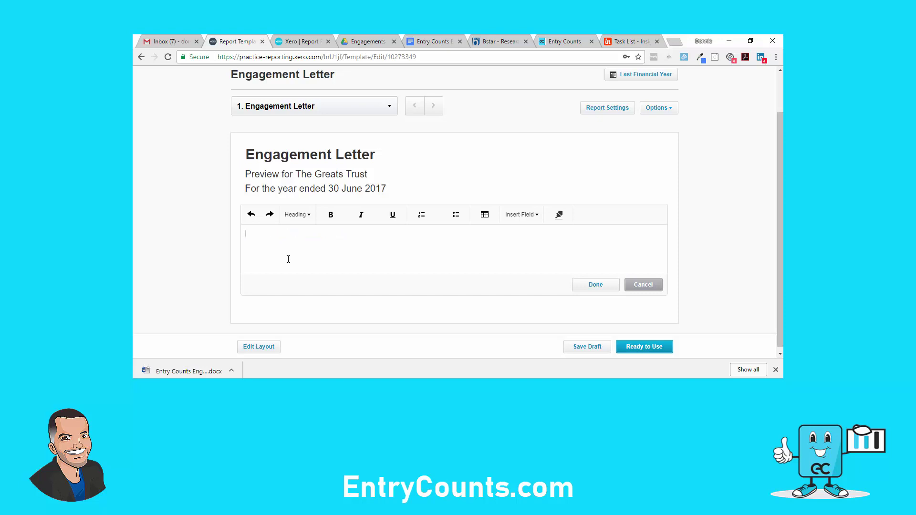
Open the downloaded engagement letter .docx in Word, copy all its text, and return to Chrome
{"action": "left_click", "coordinate": [194, 370]}
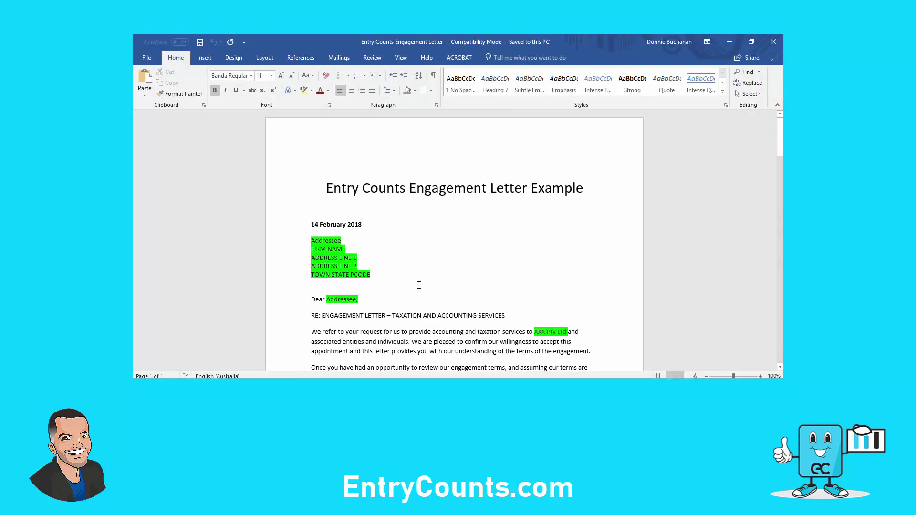
{"action": "scroll", "coordinate": [419, 285], "scroll_direction": "down", "scroll_amount": 4}
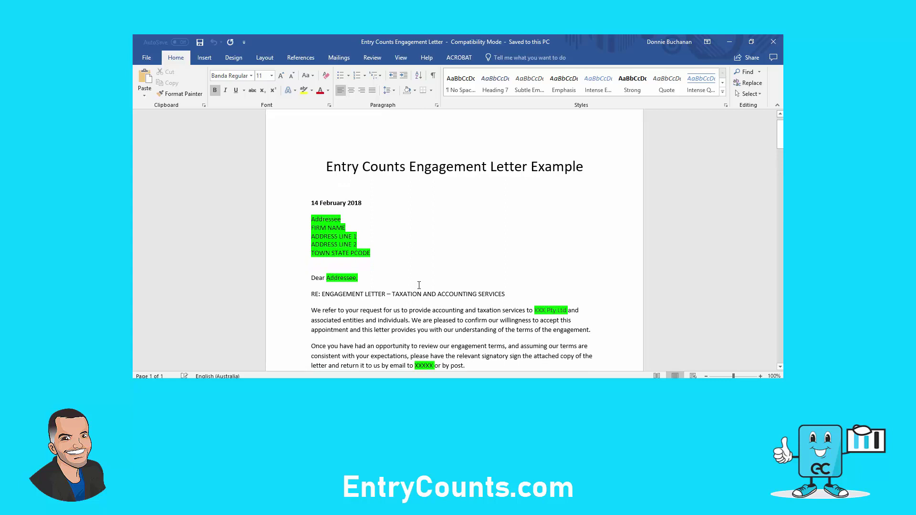
{"action": "scroll", "coordinate": [417, 289], "scroll_direction": "down", "scroll_amount": 4}
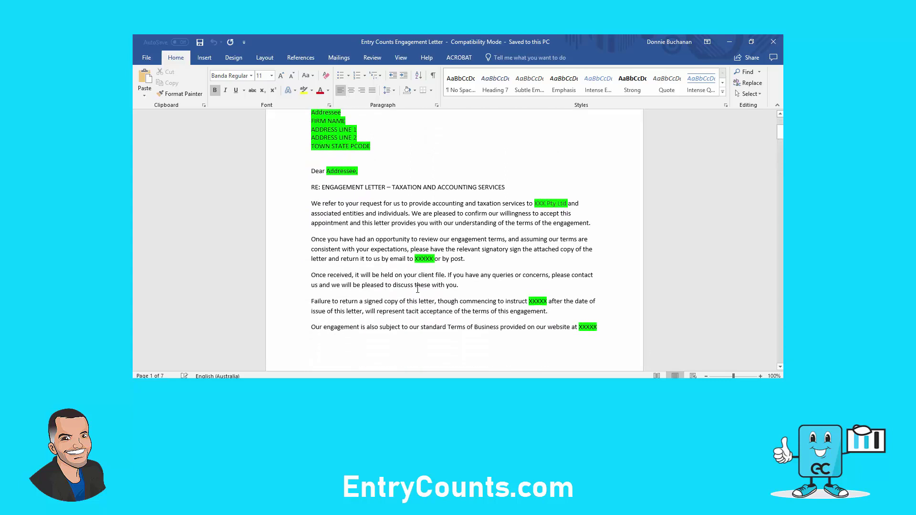
{"action": "scroll", "coordinate": [418, 289], "scroll_direction": "down", "scroll_amount": 3}
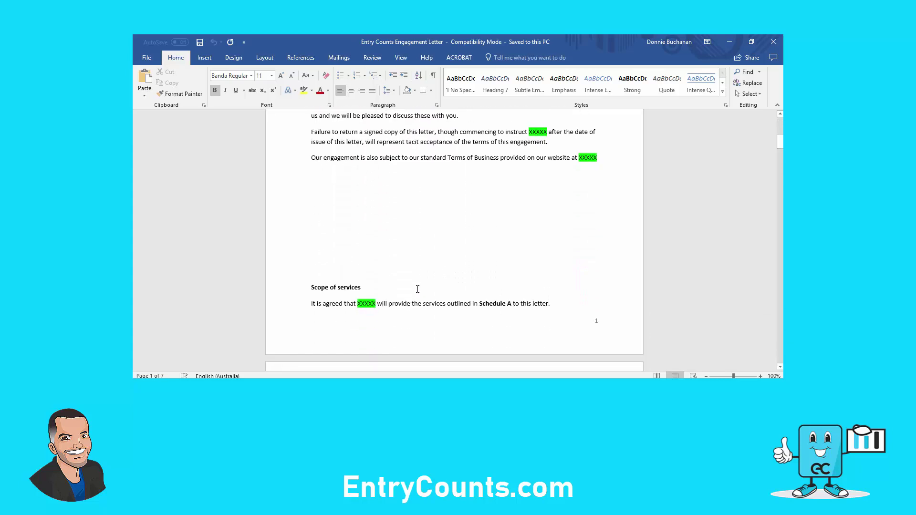
{"action": "scroll", "coordinate": [401, 258], "scroll_direction": "down", "scroll_amount": 2}
{"action": "scroll", "coordinate": [400, 260], "scroll_direction": "down", "scroll_amount": 10}
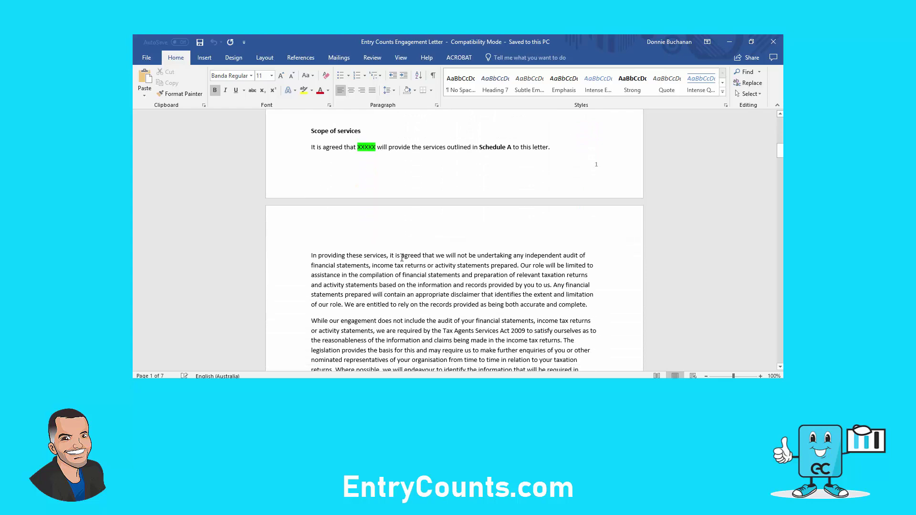
{"action": "scroll", "coordinate": [403, 258], "scroll_direction": "down", "scroll_amount": 4}
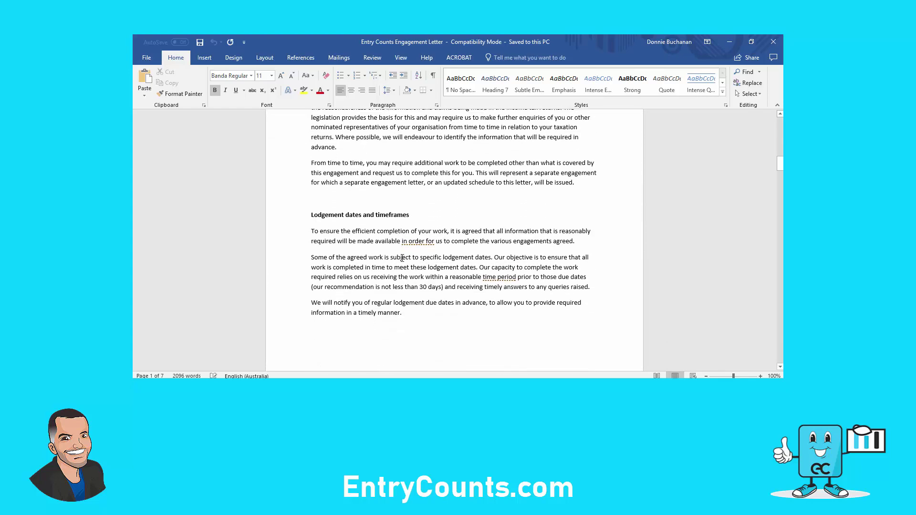
{"action": "scroll", "coordinate": [402, 258], "scroll_direction": "down", "scroll_amount": 4}
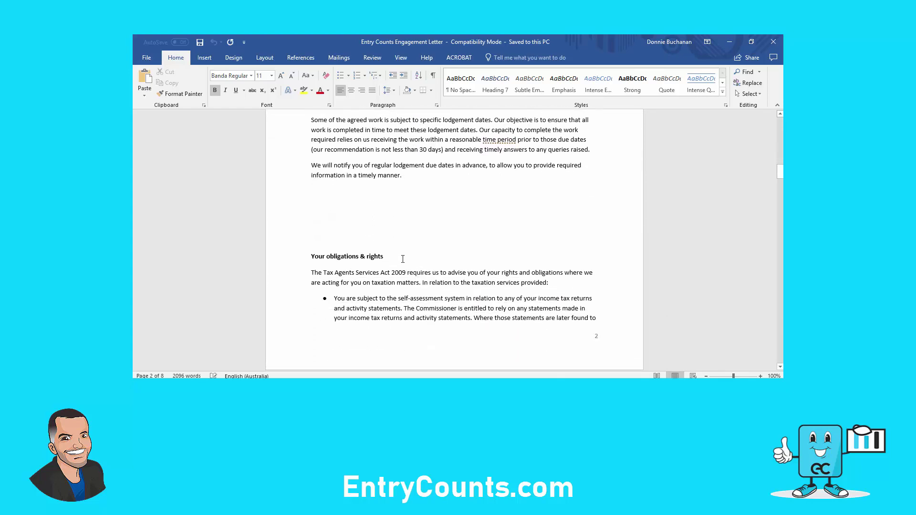
{"action": "scroll", "coordinate": [403, 241], "scroll_direction": "up", "scroll_amount": 13}
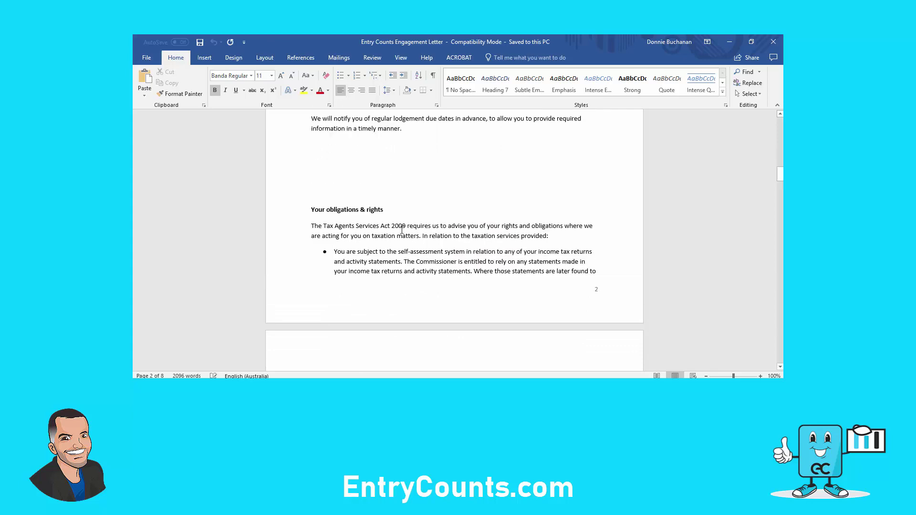
{"action": "scroll", "coordinate": [402, 230], "scroll_direction": "up", "scroll_amount": 7}
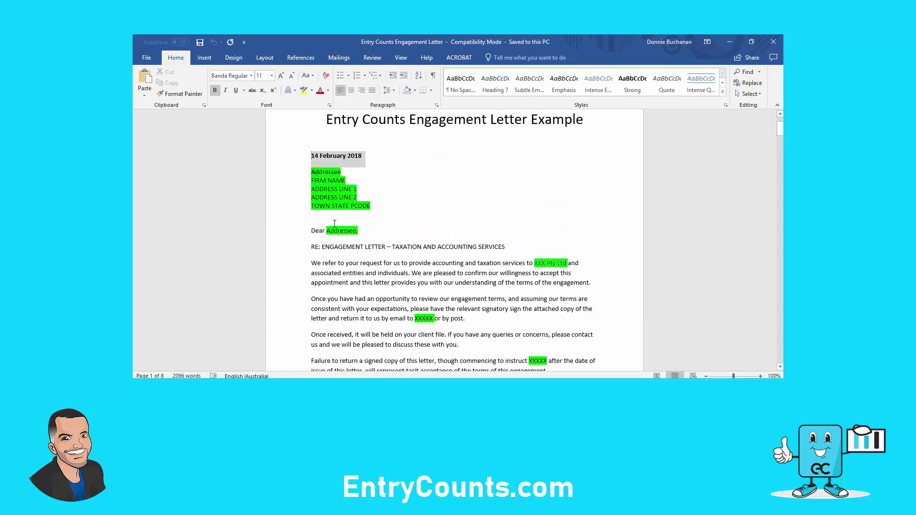
{"action": "left_click_drag", "start_coordinate": [334, 223], "coordinate": [384, 310]}
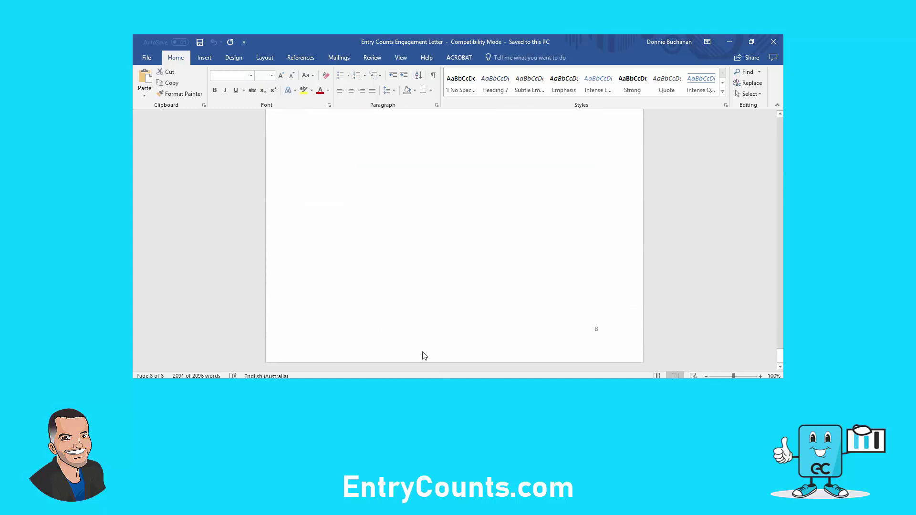
{"action": "key", "text": "alt+Tab"}
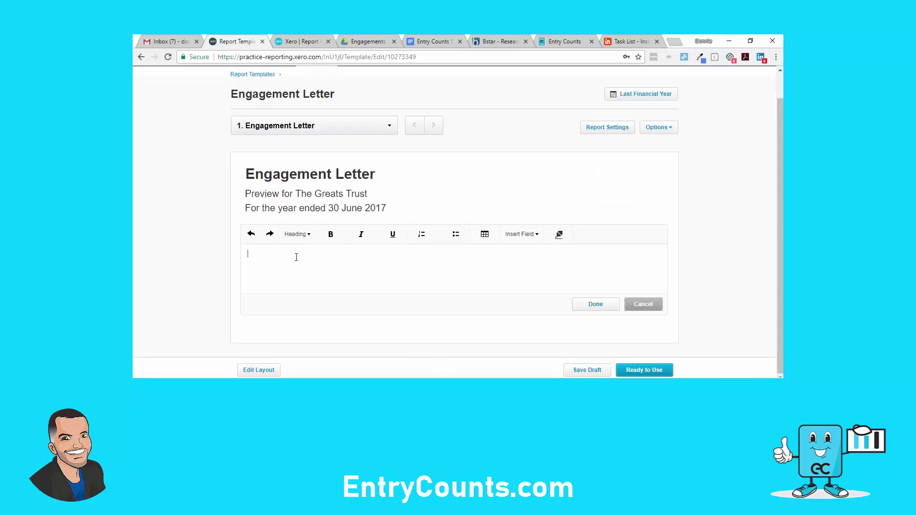
Paste the letter text into the block, Save Draft, and reopen the text editor
{"action": "key", "text": "ctrl+v"}
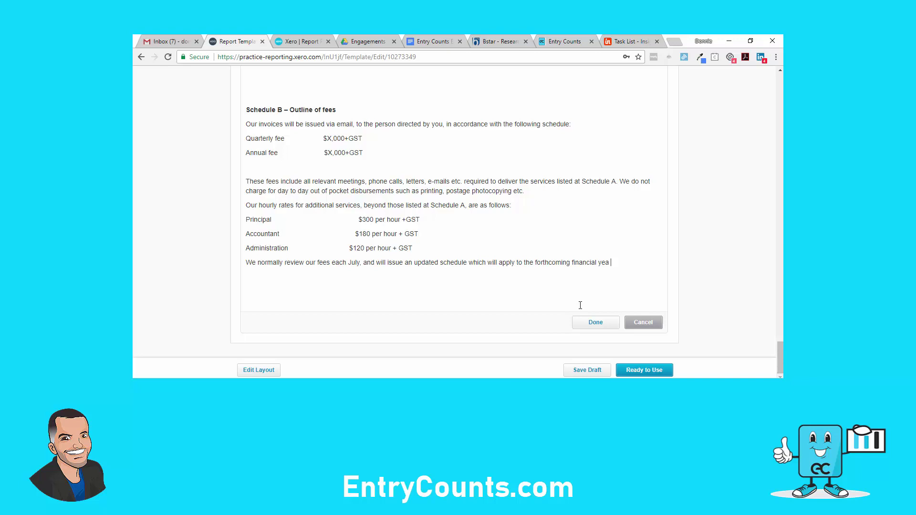
{"action": "left_click", "coordinate": [594, 323]}
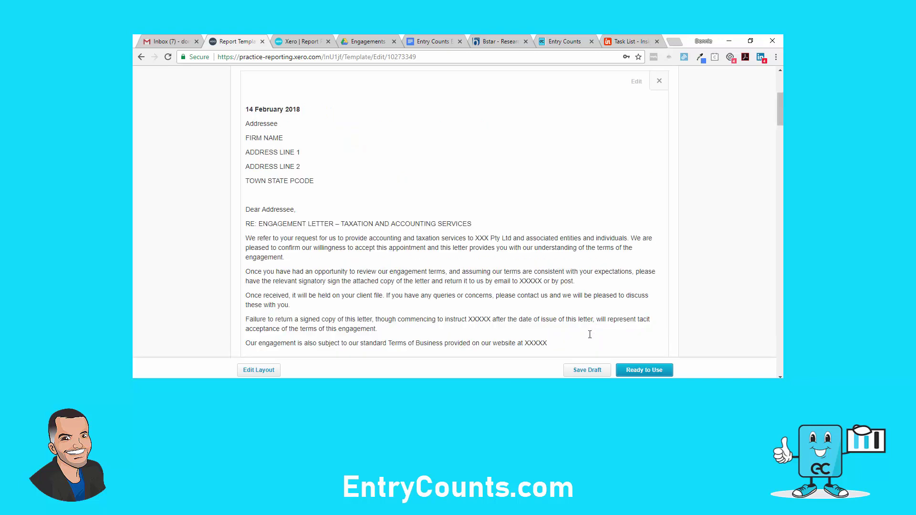
{"action": "left_click", "coordinate": [587, 371]}
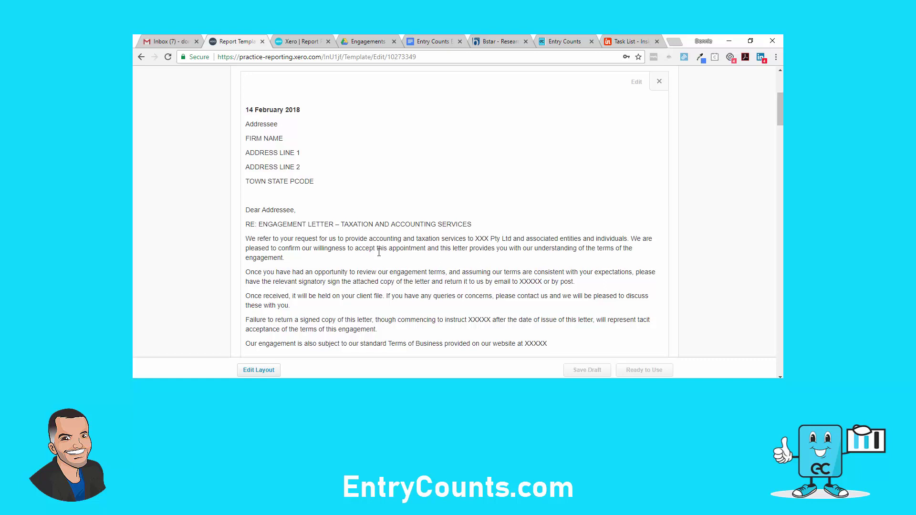
{"action": "scroll", "coordinate": [369, 231], "scroll_direction": "up", "scroll_amount": 1}
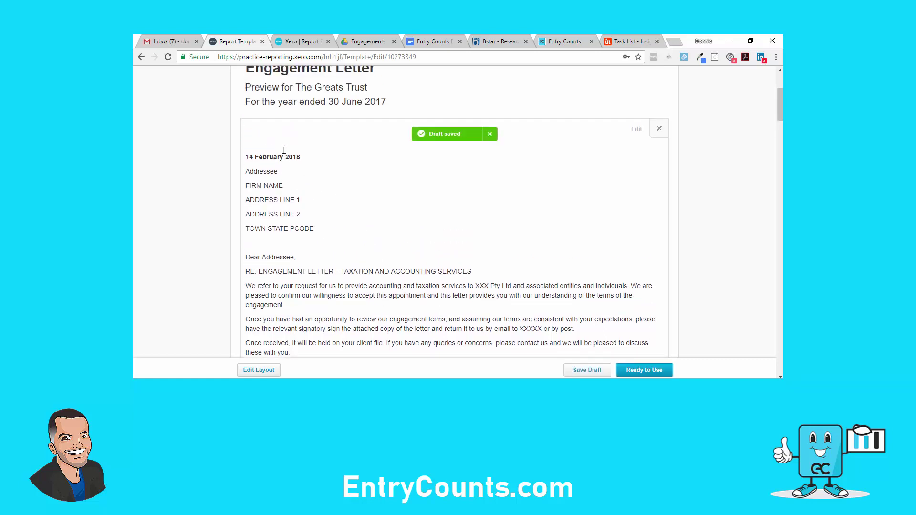
{"action": "left_click", "coordinate": [271, 142]}
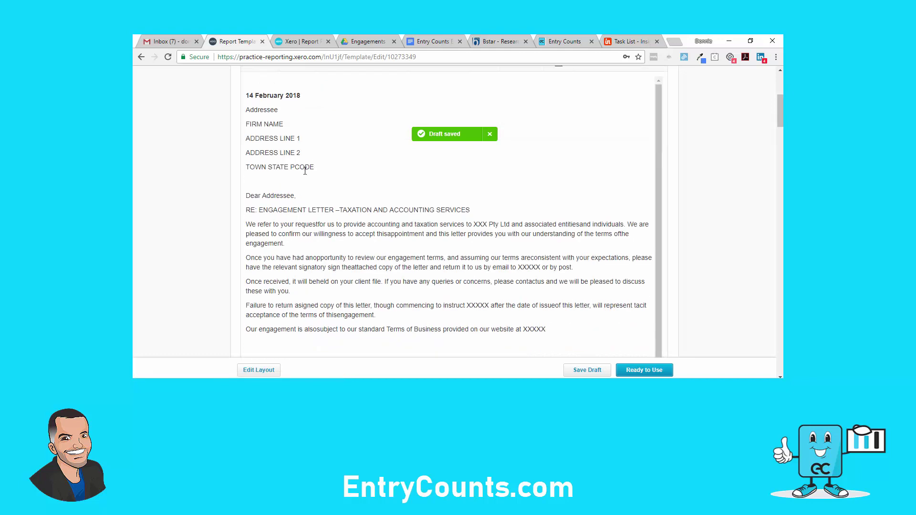
{"action": "scroll", "coordinate": [321, 188], "scroll_direction": "up", "scroll_amount": 1}
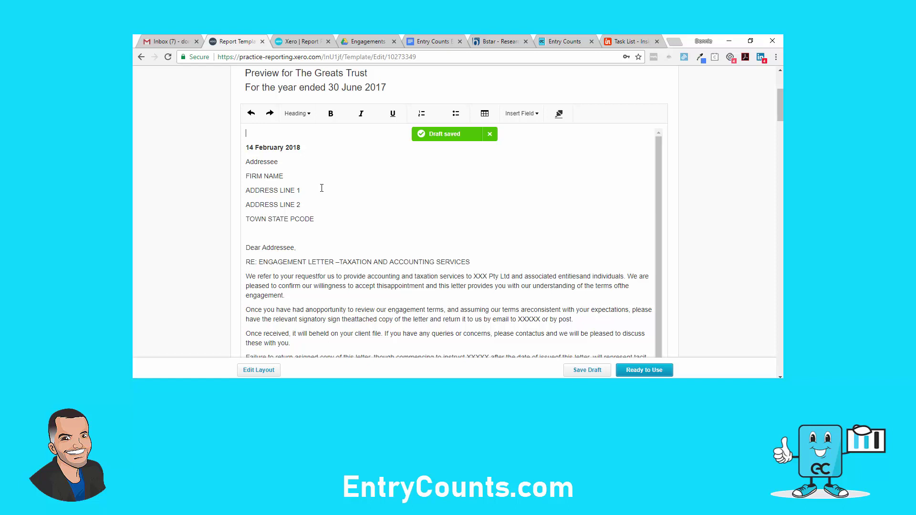
Add 'Date:' lines with the Current Date and Report End Date fields
{"action": "type", "text": "Date:"}
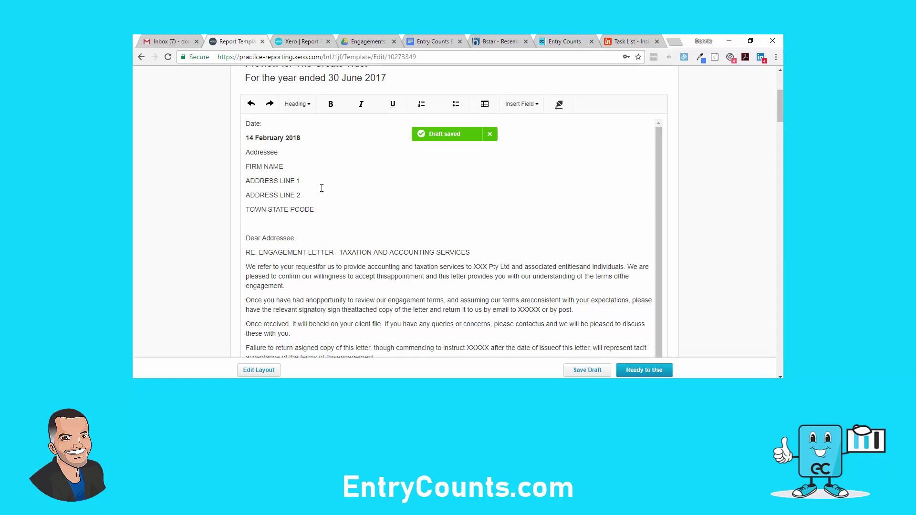
{"action": "left_click", "coordinate": [490, 138]}
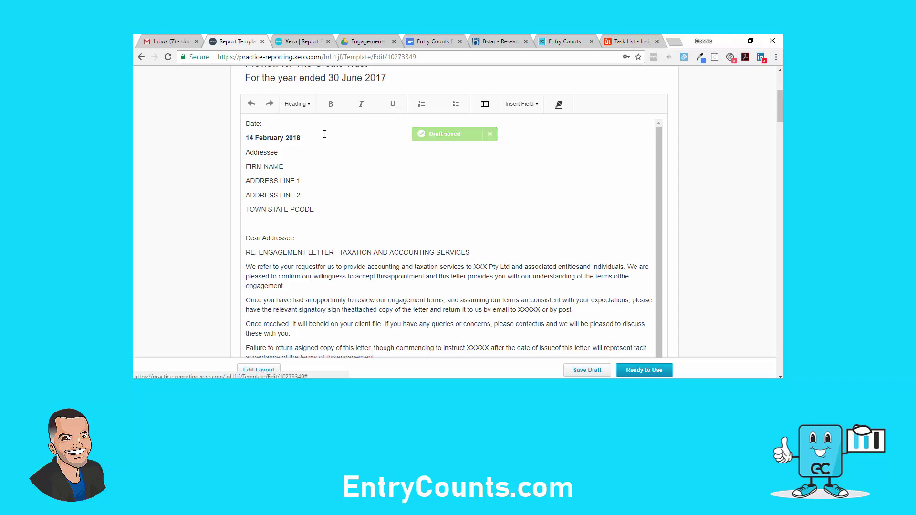
{"action": "left_click", "coordinate": [531, 105]}
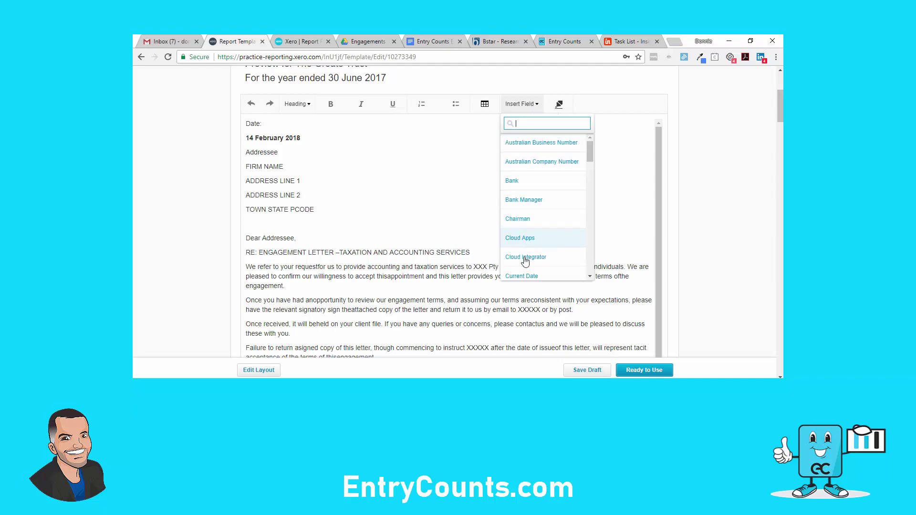
{"action": "left_click", "coordinate": [522, 276]}
{"action": "key", "text": "Return"}
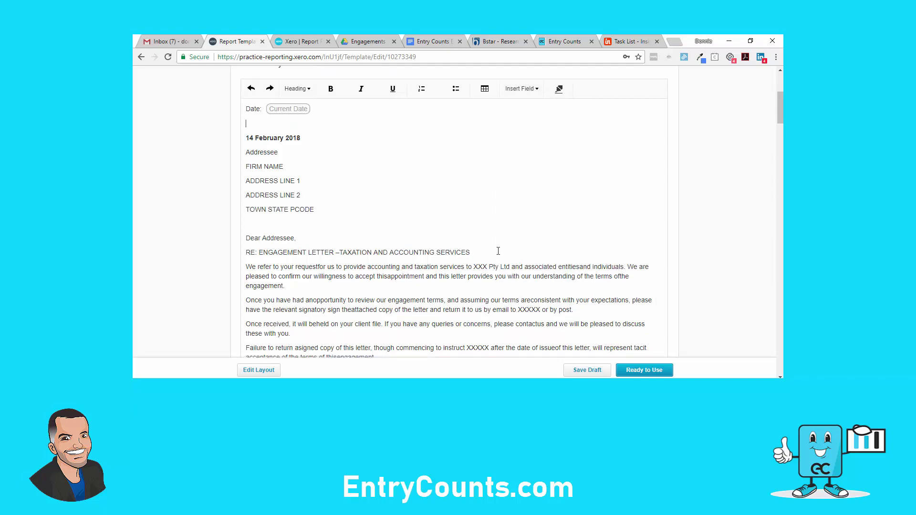
{"action": "type", "text": "Date:"}
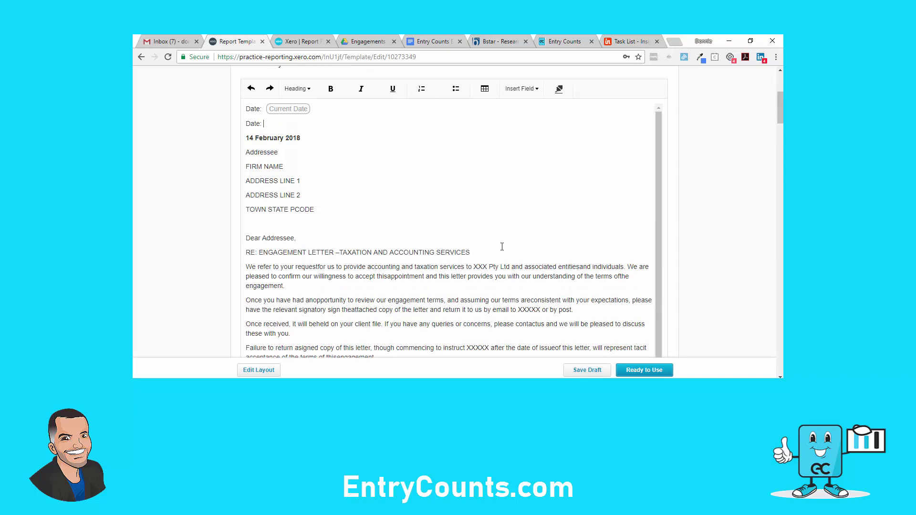
{"action": "left_click", "coordinate": [524, 89]}
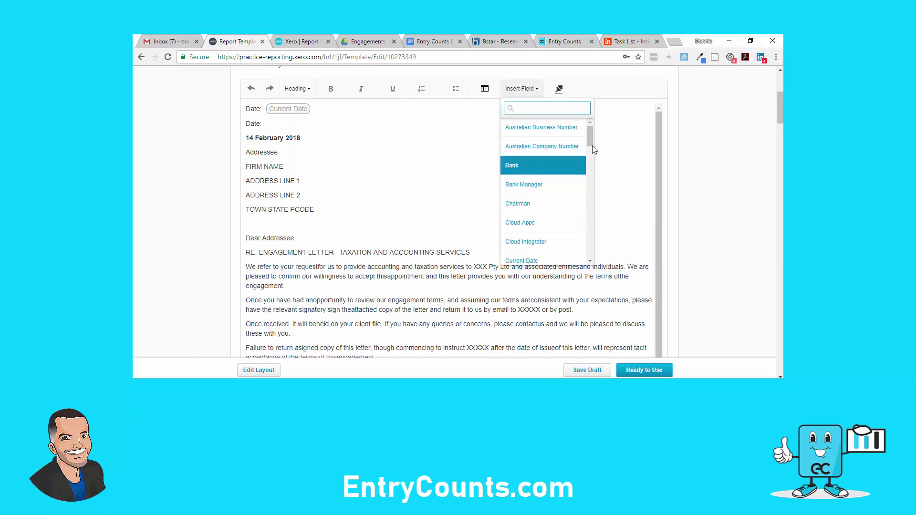
{"action": "left_click_drag", "start_coordinate": [592, 145], "coordinate": [592, 231]}
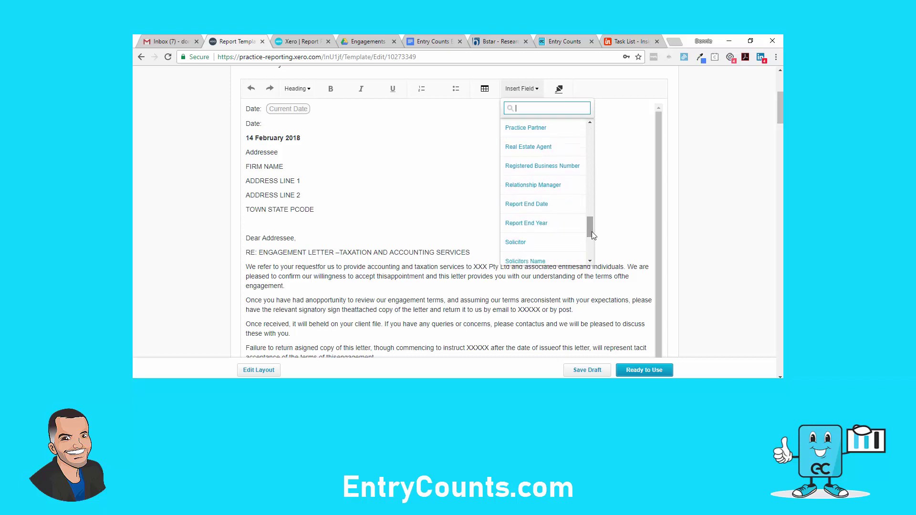
{"action": "left_click", "coordinate": [541, 203]}
{"action": "key", "text": "Return"}
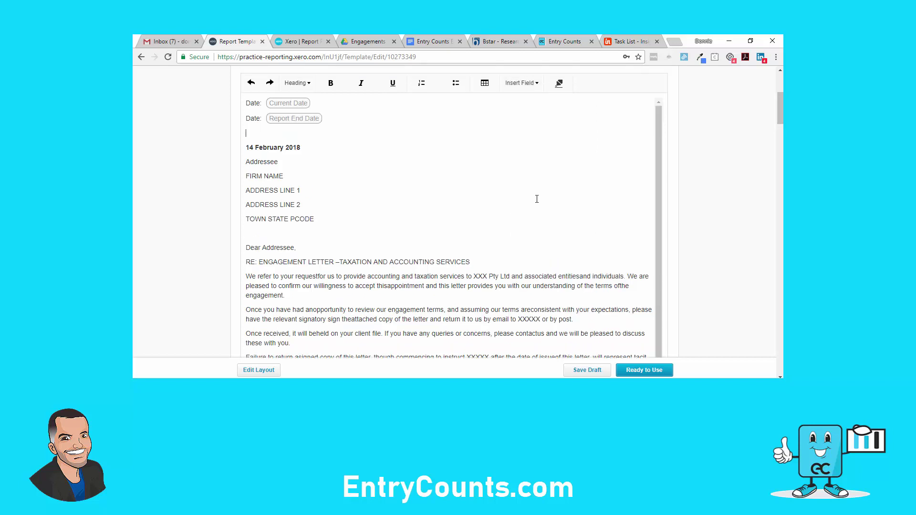
Add a yellow-highlighted 'Date: XXX' line and delete the fixed 14 February 2018 line
{"action": "type", "text": "Datre"}
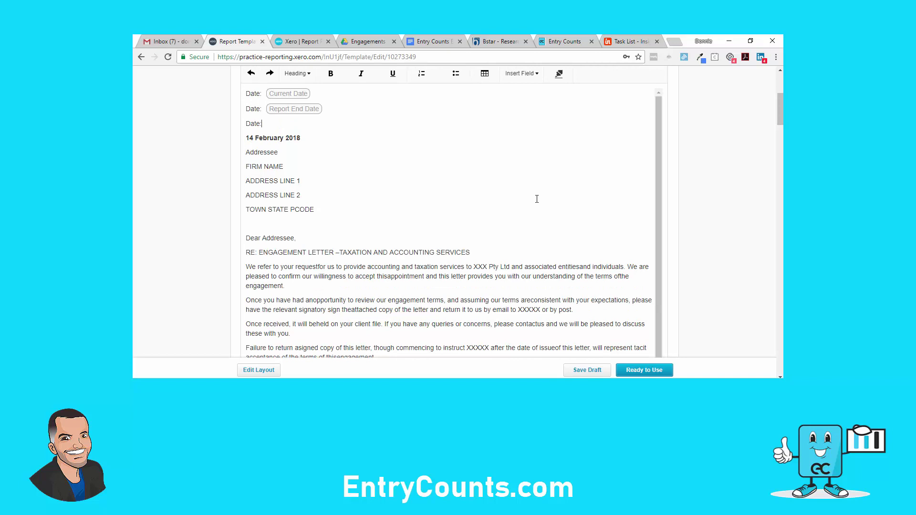
{"action": "type", "text": "XXX"}
{"action": "double_click", "coordinate": [268, 126]}
{"action": "left_click", "coordinate": [559, 73]}
{"action": "left_click", "coordinate": [246, 154]}
{"action": "key", "text": "Return"}
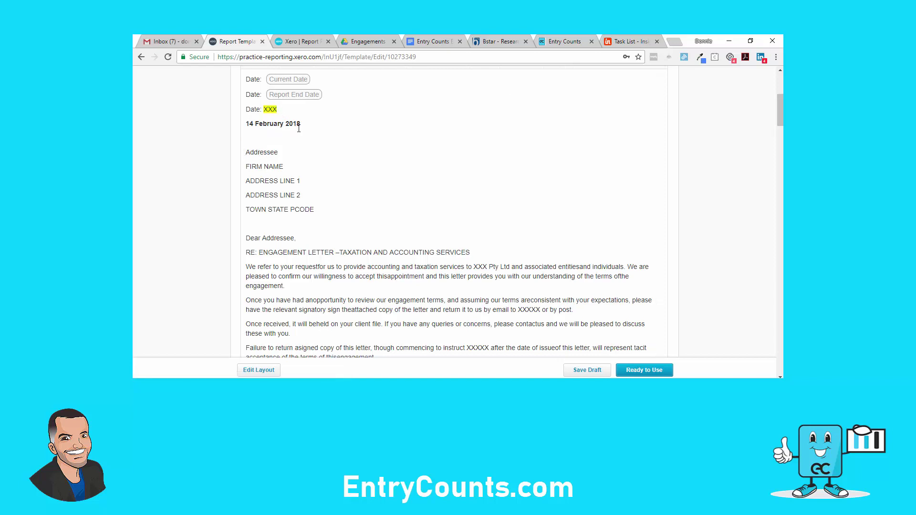
{"action": "triple_click", "coordinate": [292, 125]}
{"action": "key", "text": "BackSpace"}
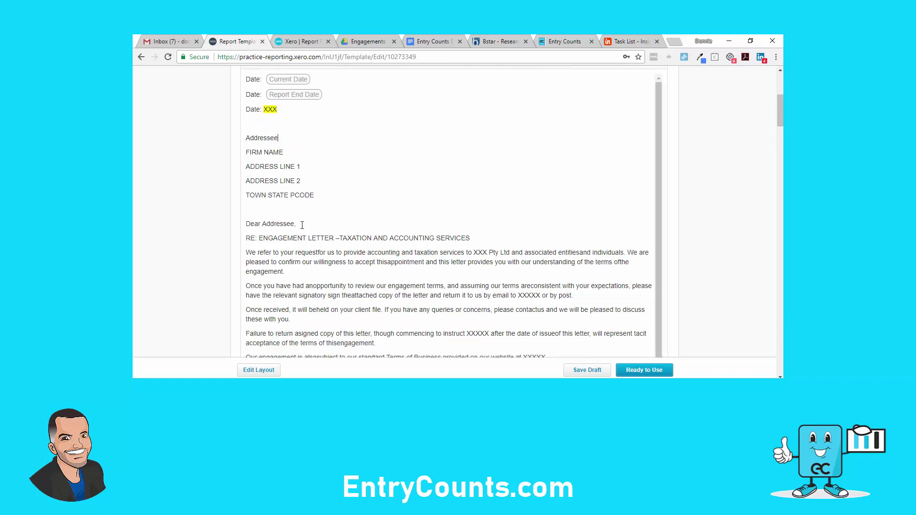
Replace 'Addressee' after Dear with the Owner or Recipient 1 field
{"action": "key", "text": "BackSpace"}
{"action": "key", "text": "BackSpace"}
{"action": "key", "text": "BackSpace"}
{"action": "key", "text": "BackSpace"}
{"action": "key", "text": "BackSpace"}
{"action": "key", "text": "BackSpace"}
{"action": "key", "text": "BackSpace"}
{"action": "key", "text": "BackSpace"}
{"action": "key", "text": "BackSpace"}
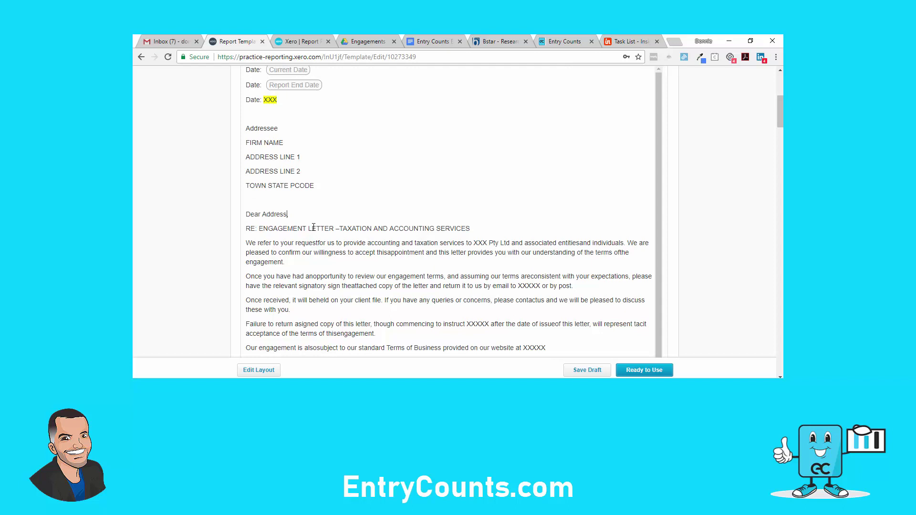
{"action": "type", "text": "XXXXX"}
{"action": "key", "text": "BackSpace"}
{"action": "key", "text": "BackSpace"}
{"action": "key", "text": "BackSpace"}
{"action": "key", "text": "BackSpace"}
{"action": "scroll", "coordinate": [509, 180], "scroll_direction": "up", "scroll_amount": 2}
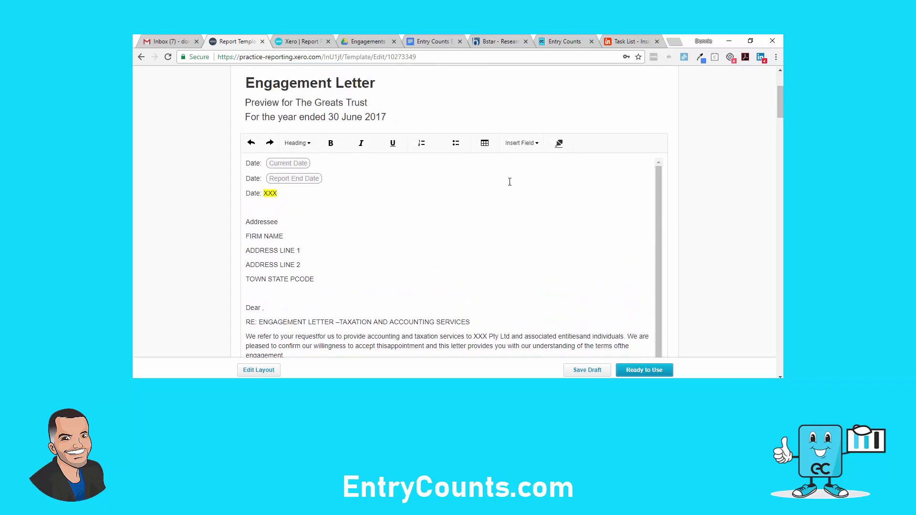
{"action": "left_click", "coordinate": [533, 146]}
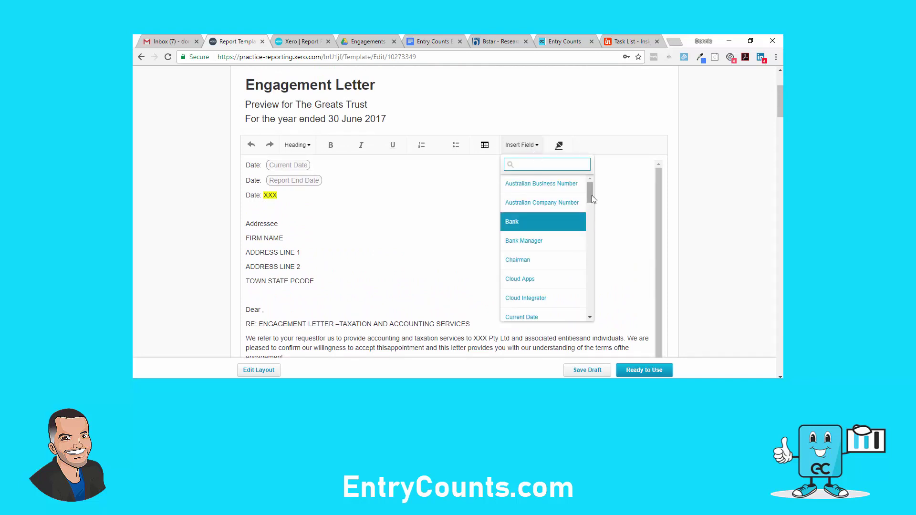
{"action": "left_click_drag", "start_coordinate": [590, 197], "coordinate": [586, 239]}
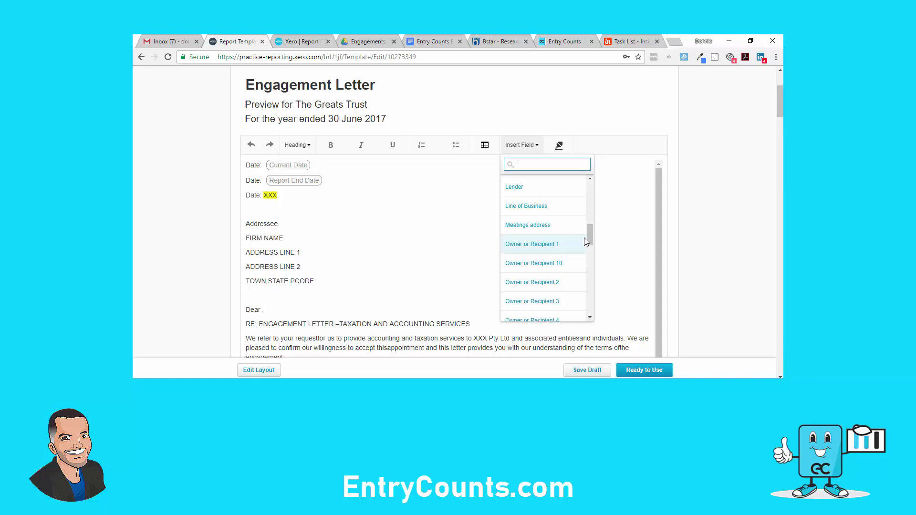
{"action": "left_click", "coordinate": [534, 246]}
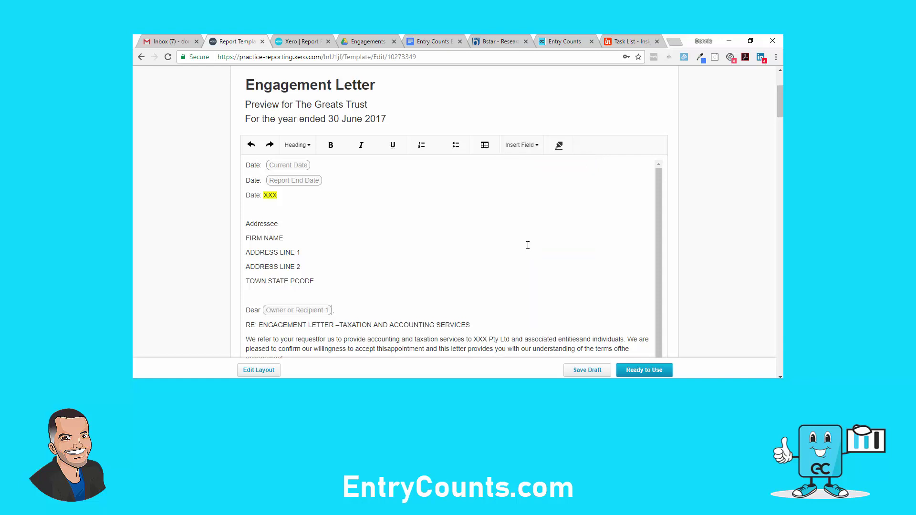
Delete the placeholder address block and the empty line above the greeting
{"action": "left_click_drag", "start_coordinate": [328, 281], "coordinate": [245, 224]}
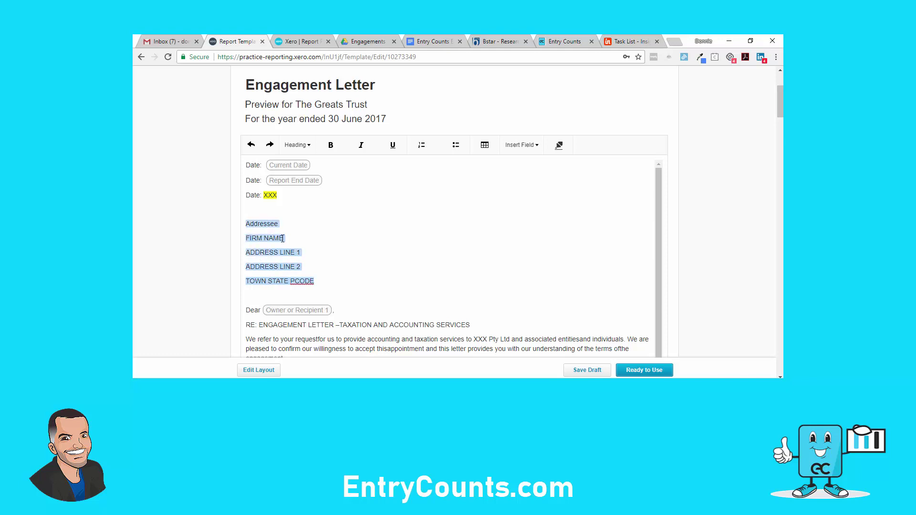
{"action": "key", "text": "Delete"}
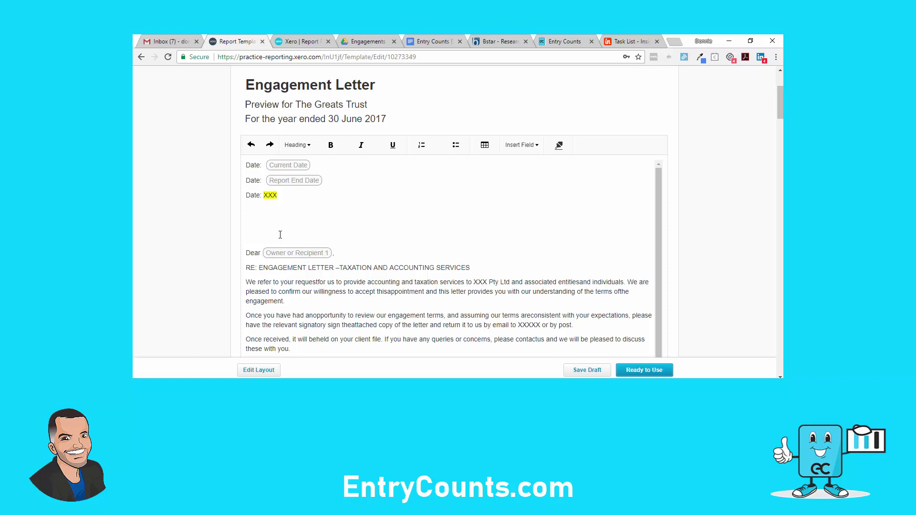
{"action": "key", "text": "Delete"}
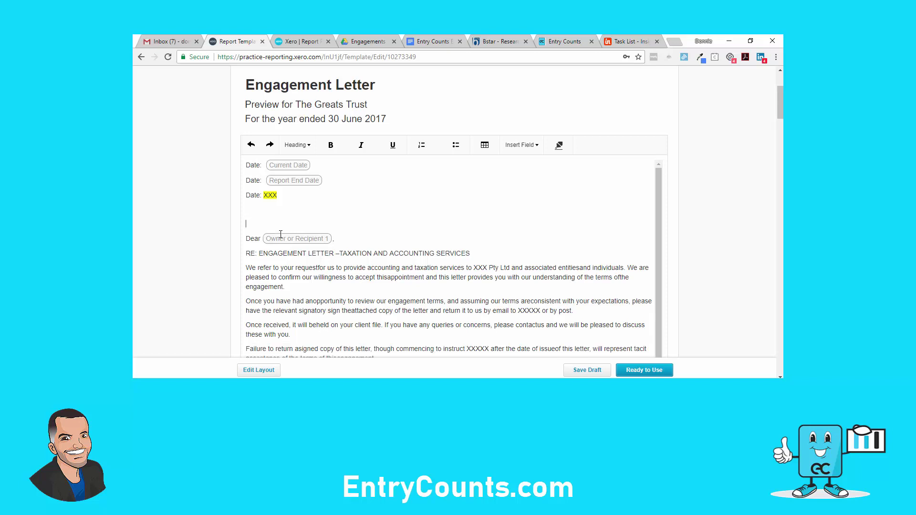
Remove a blank line above the greeting, split 'request for' and 'this appointment', and select the opening sentence
{"action": "key", "text": "Delete"}
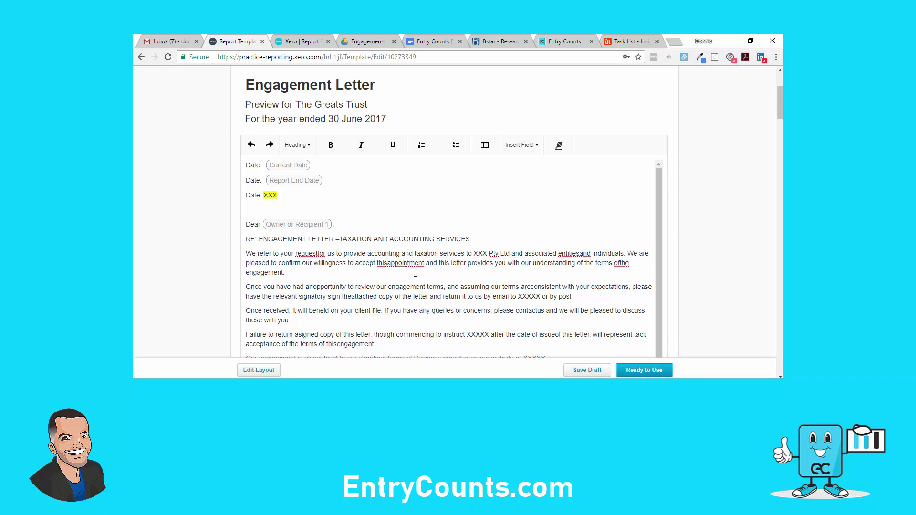
{"action": "left_click", "coordinate": [319, 254]}
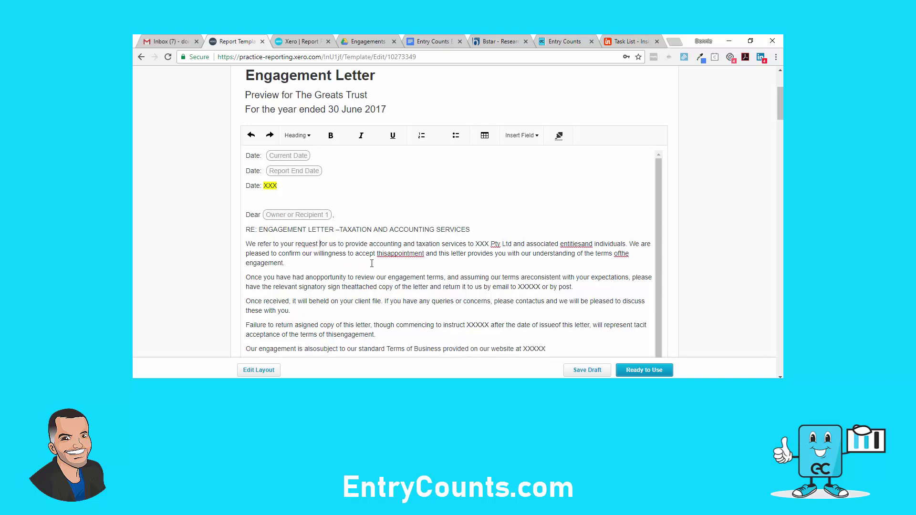
{"action": "left_click", "coordinate": [388, 253]}
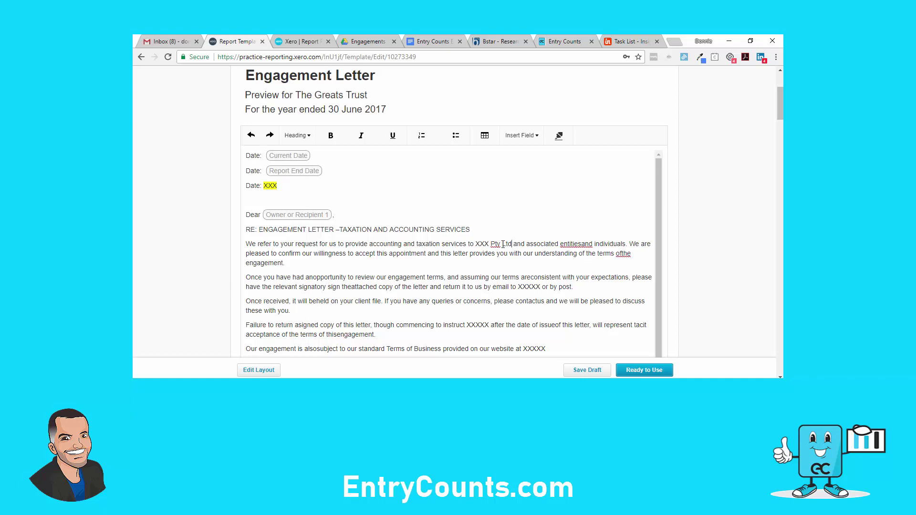
{"action": "left_click_drag", "start_coordinate": [511, 244], "coordinate": [246, 244]}
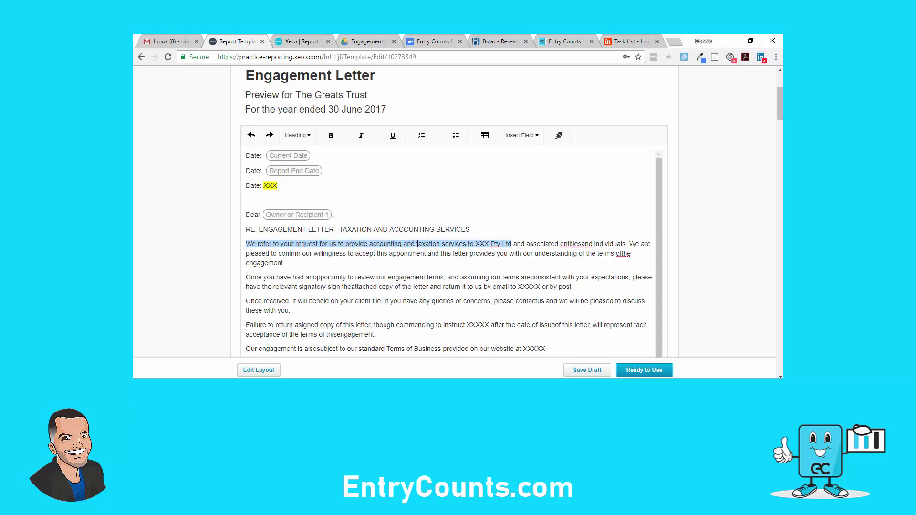
Swap 'XXX Pty Ltd' for the Legal or Trading Name field and split 'entities and'
{"action": "left_click", "coordinate": [522, 245]}
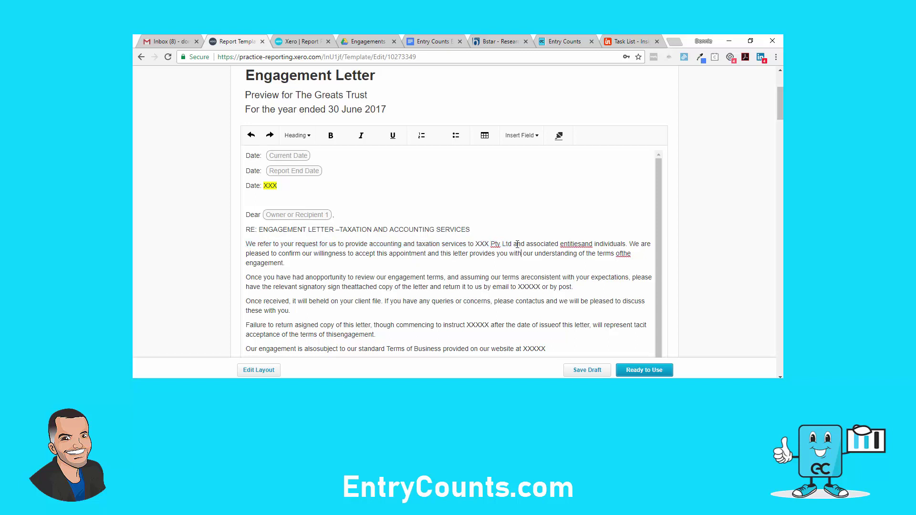
{"action": "left_click_drag", "start_coordinate": [511, 244], "coordinate": [477, 244]}
{"action": "key", "text": "Delete"}
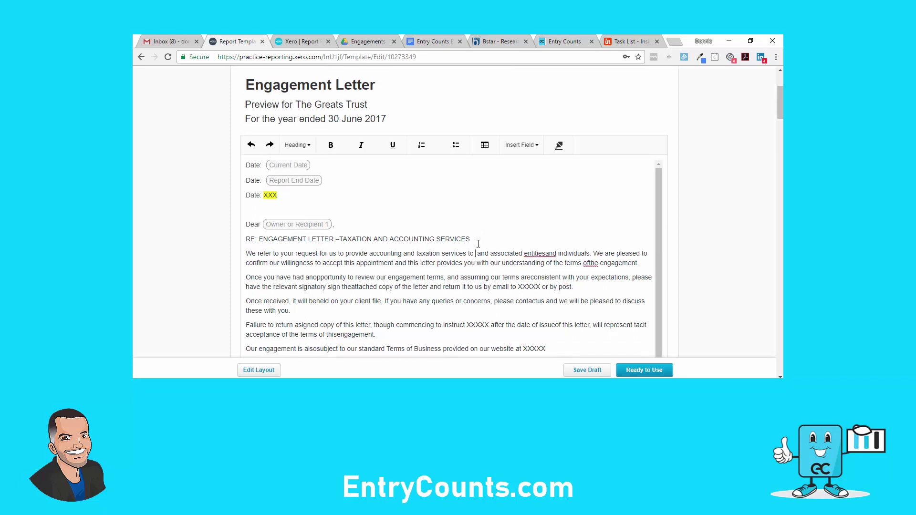
{"action": "left_click", "coordinate": [525, 149]}
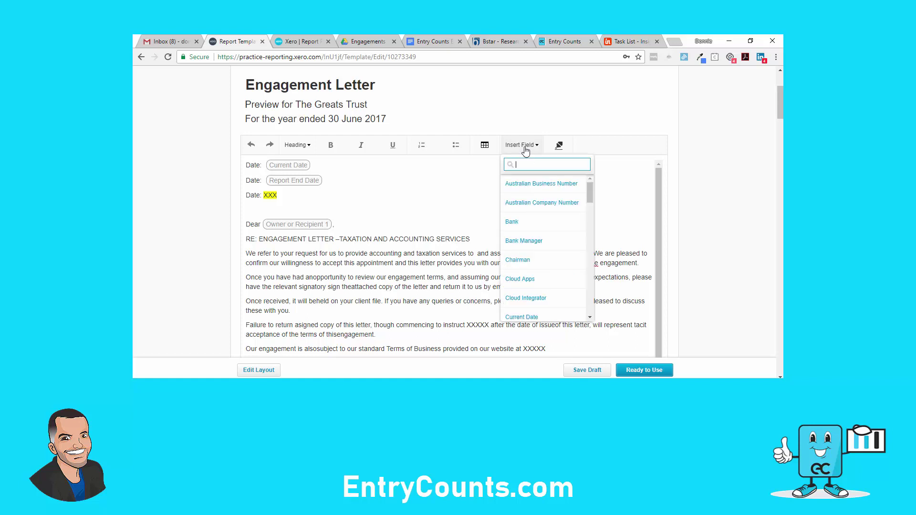
{"action": "left_click_drag", "start_coordinate": [591, 191], "coordinate": [591, 222]}
{"action": "left_click", "coordinate": [536, 246]}
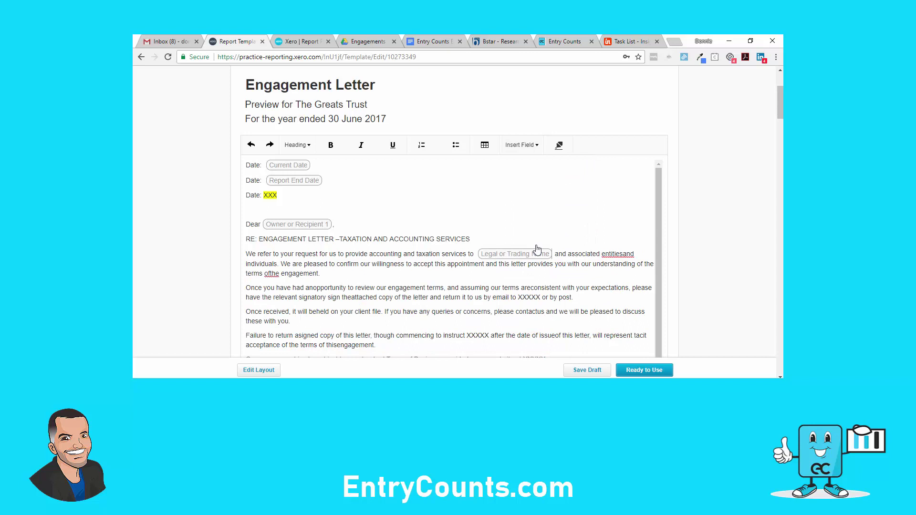
{"action": "left_click", "coordinate": [623, 254]}
Add the missing spaces in 'of the', 'are consistent', 'an opportunity' and 'the attached'
{"action": "scroll", "coordinate": [607, 260], "scroll_direction": "down", "scroll_amount": 1}
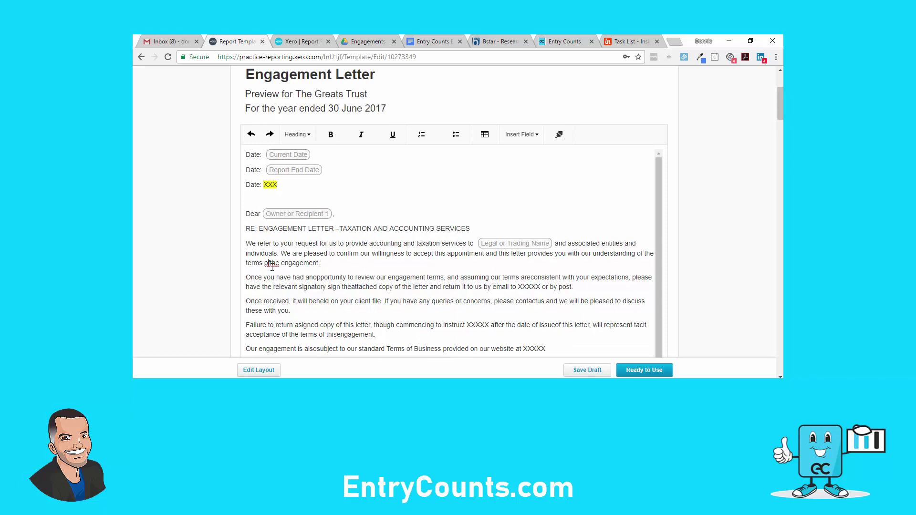
{"action": "left_click", "coordinate": [270, 264]}
{"action": "left_click", "coordinate": [541, 287]}
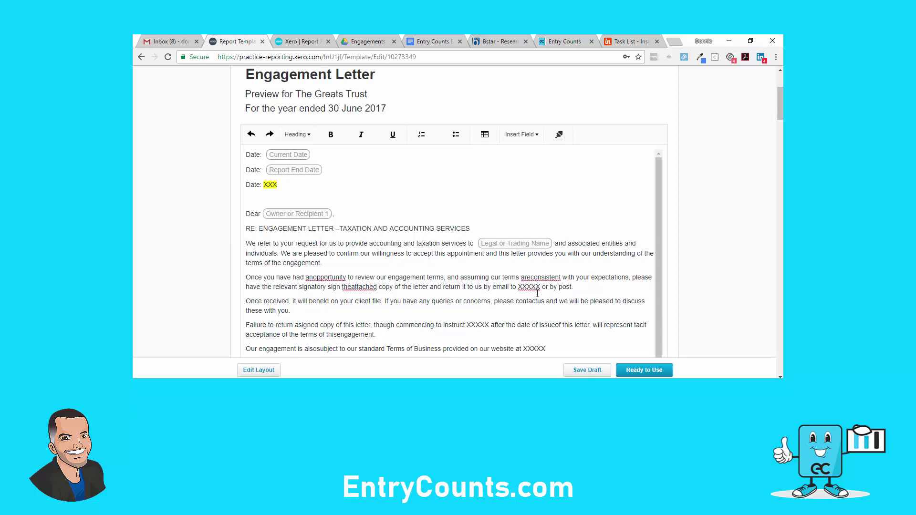
{"action": "left_click", "coordinate": [533, 278]}
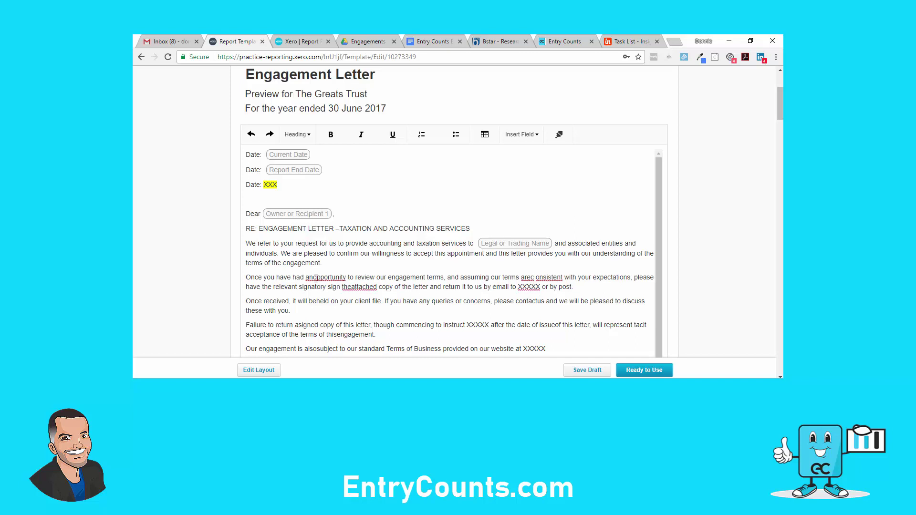
{"action": "key", "text": "BackSpace"}
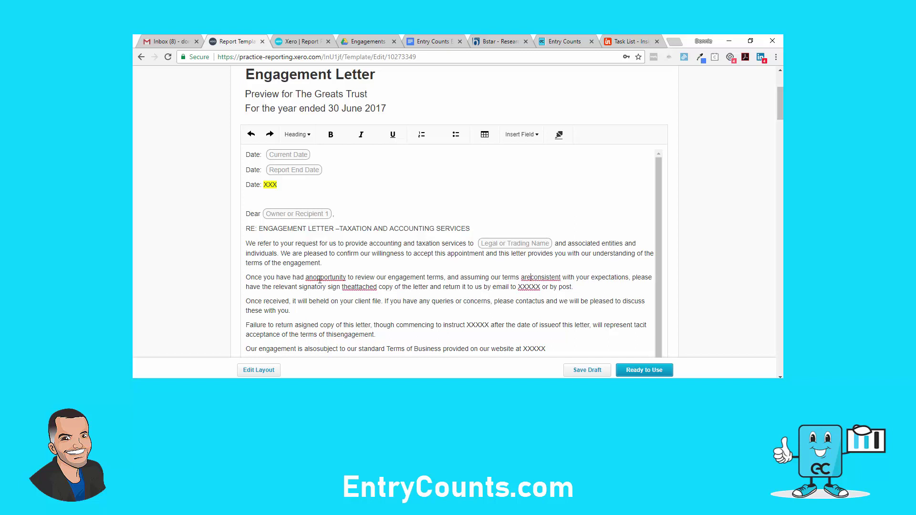
{"action": "type", "text": "c"}
{"action": "key", "text": "BackSpace"}
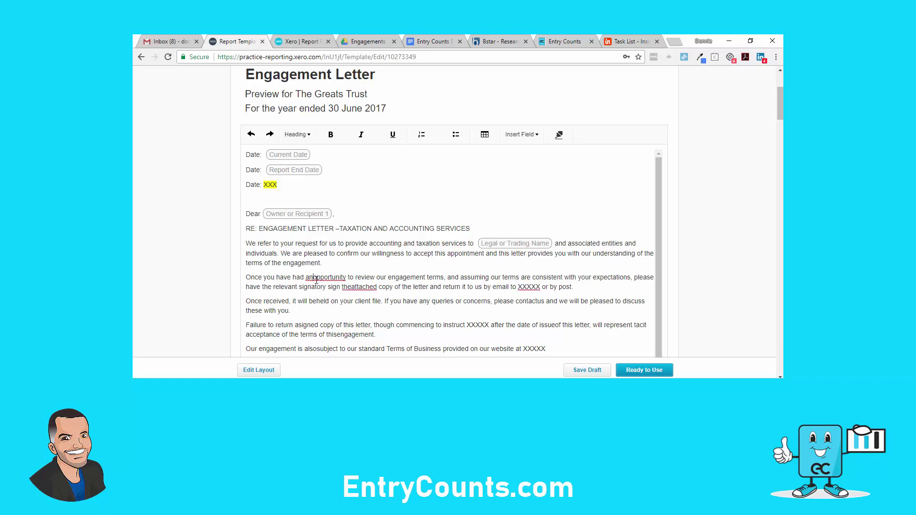
{"action": "left_click", "coordinate": [315, 279]}
{"action": "left_click", "coordinate": [374, 286]}
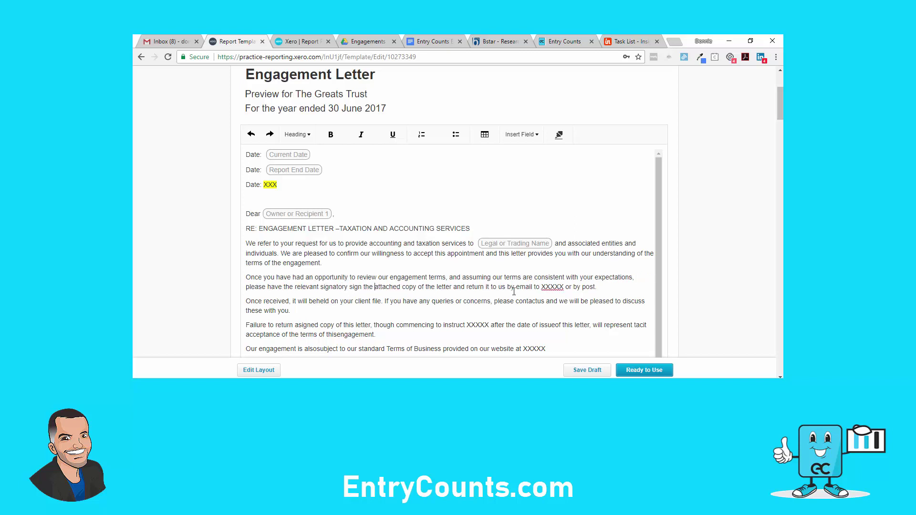
Replace the XXXXX e-mail placeholder with the firm's contact e-mail address
{"action": "left_click", "coordinate": [565, 287]}
{"action": "key", "text": "BackSpace"}
{"action": "key", "text": "BackSpace"}
{"action": "key", "text": "BackSpace"}
{"action": "key", "text": "BackSpace"}
{"action": "key", "text": "BackSpace"}
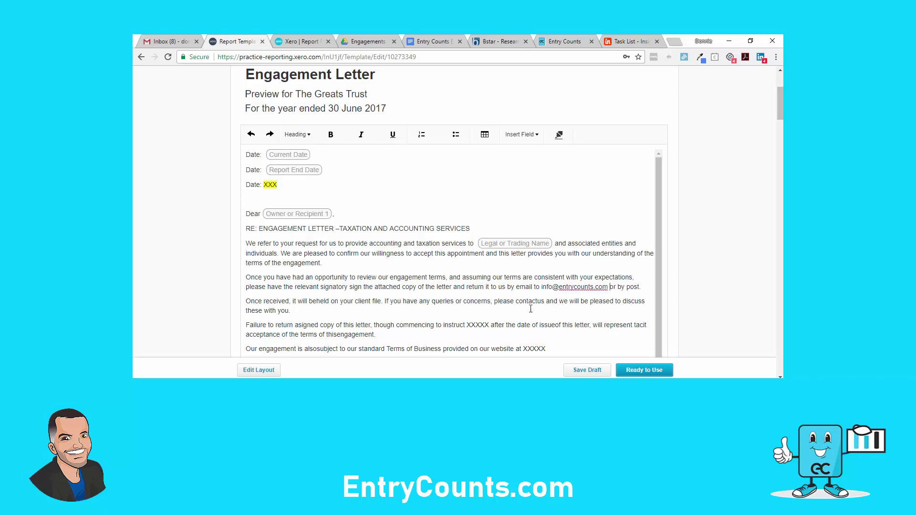
Fix 'a signed', 'issue of' and 'this engagement', and clear the placeholder and typed name after 'instruct'
{"action": "scroll", "coordinate": [491, 287], "scroll_direction": "down", "scroll_amount": 1}
{"action": "left_click", "coordinate": [488, 280]}
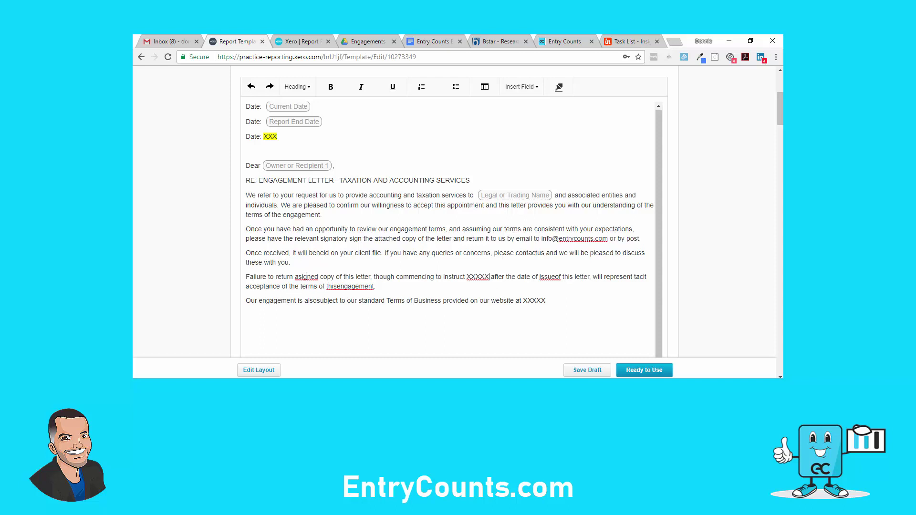
{"action": "left_click", "coordinate": [492, 281]}
{"action": "key", "text": "BackSpace"}
{"action": "key", "text": "BackSpace"}
{"action": "key", "text": "BackSpace"}
{"action": "key", "text": "BackSpace"}
{"action": "key", "text": "BackSpace"}
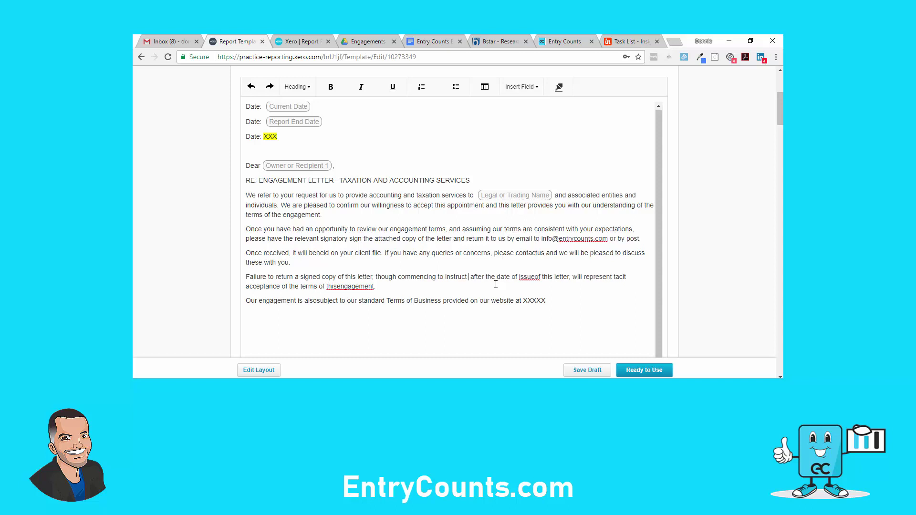
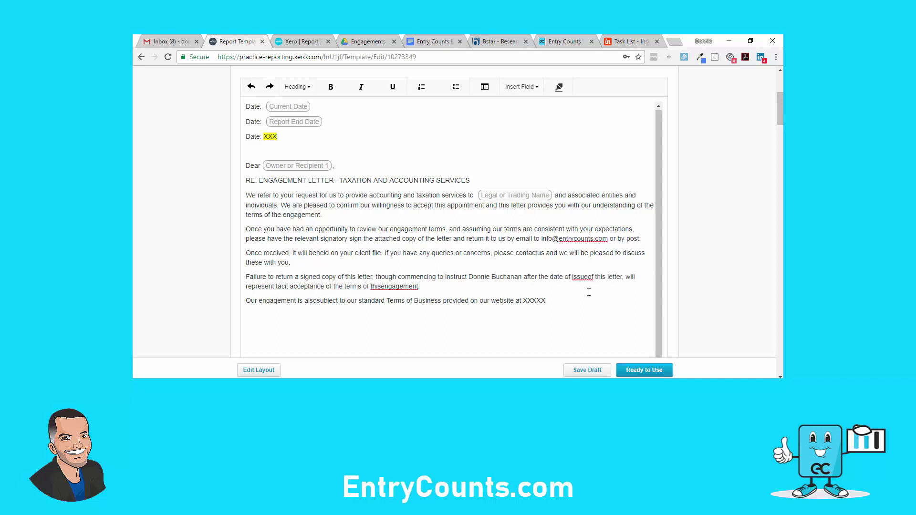
{"action": "left_click", "coordinate": [589, 277]}
{"action": "left_click", "coordinate": [382, 287]}
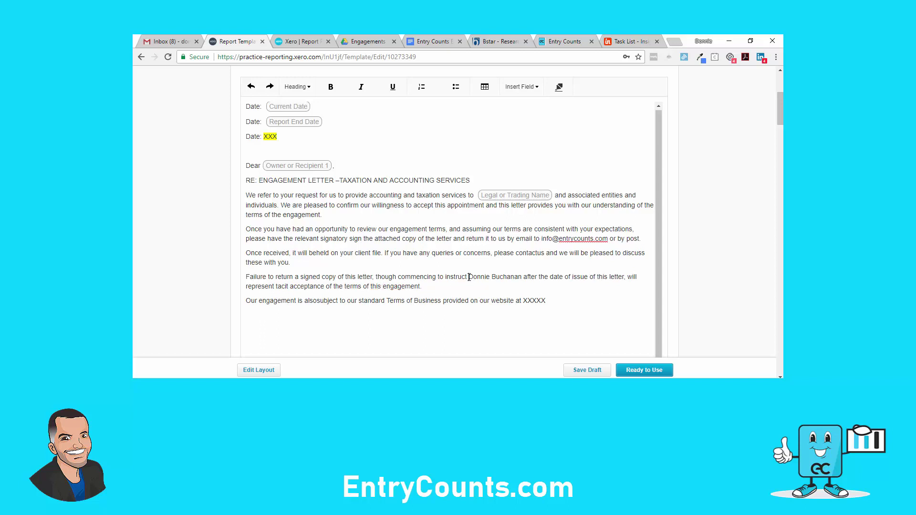
{"action": "left_click_drag", "start_coordinate": [468, 277], "coordinate": [523, 277]}
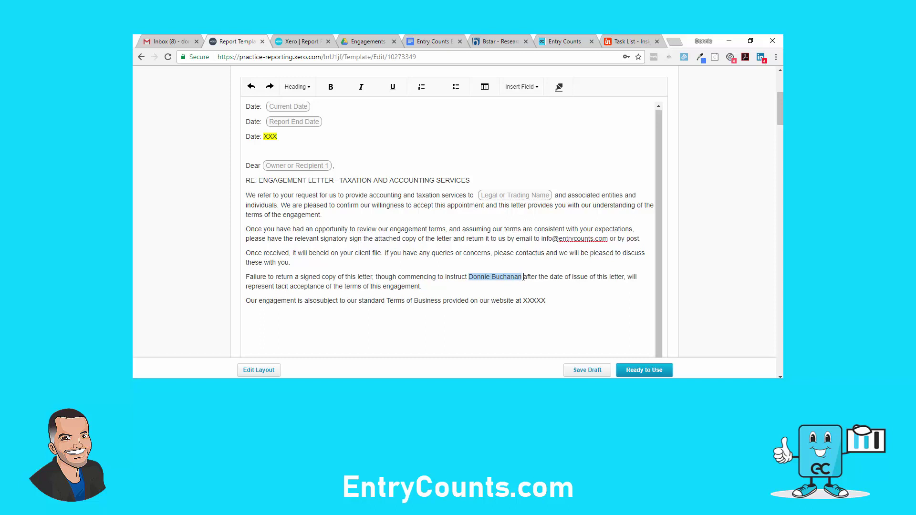
{"action": "key", "text": "BackSpace"}
Insert the Practice Partner field after 'instruct'
{"action": "left_click", "coordinate": [535, 87]}
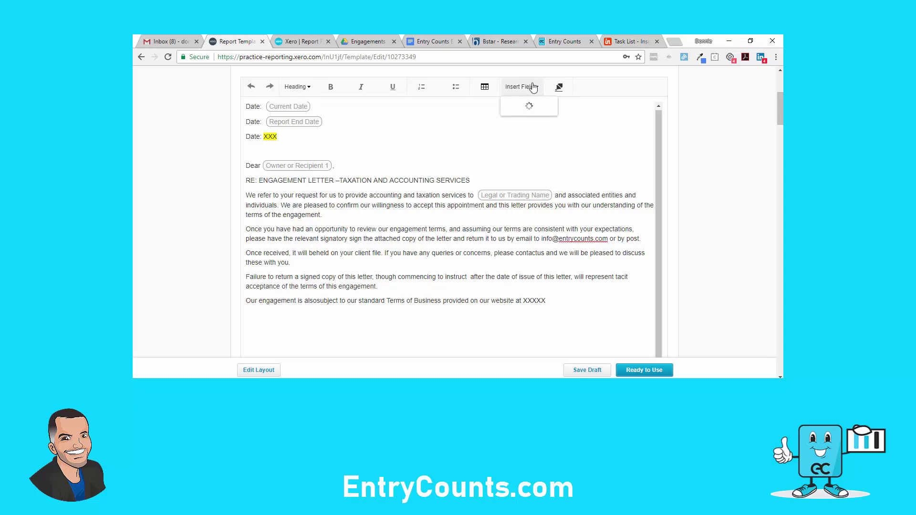
{"action": "left_click_drag", "start_coordinate": [590, 136], "coordinate": [590, 217]}
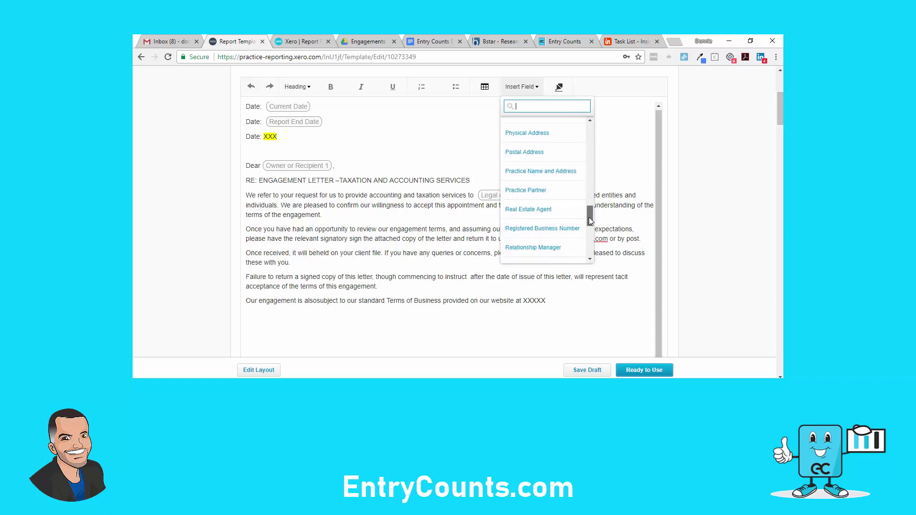
{"action": "left_click", "coordinate": [535, 190]}
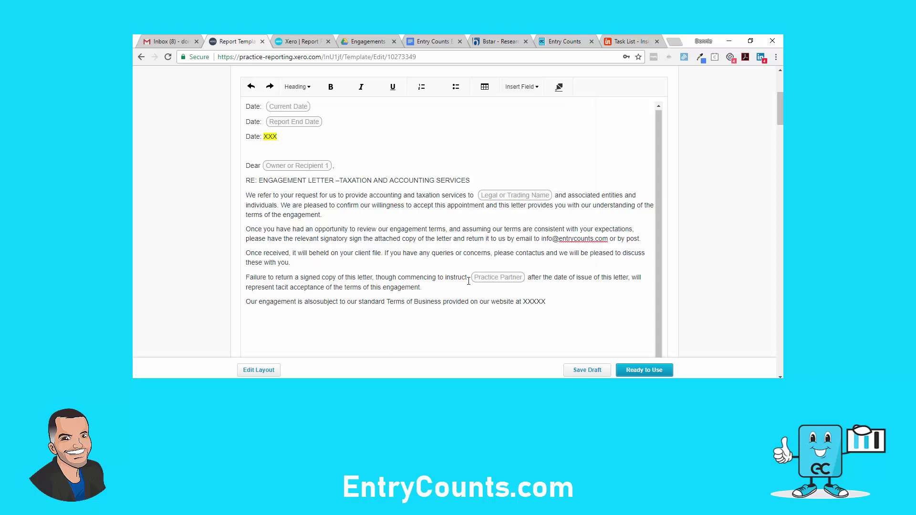
Split 'also subject' and replace the XXXXX website placeholder with EntryCounts.com
{"action": "left_click", "coordinate": [546, 302]}
{"action": "left_click", "coordinate": [317, 301]}
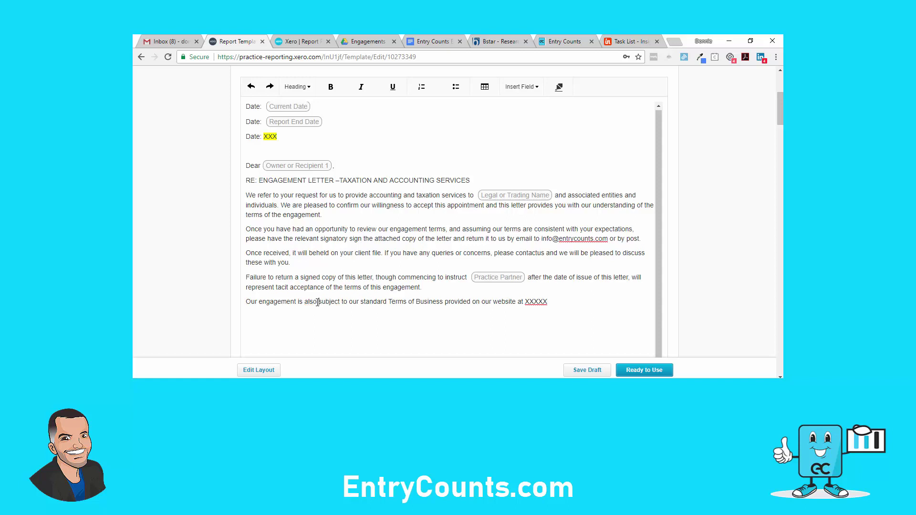
{"action": "left_click", "coordinate": [556, 305]}
{"action": "key", "text": "BackSpace"}
{"action": "key", "text": "BackSpace"}
{"action": "key", "text": "BackSpace"}
{"action": "key", "text": "BackSpace"}
{"action": "key", "text": "BackSpace"}
{"action": "type", "text": "EntryCounts.com"}
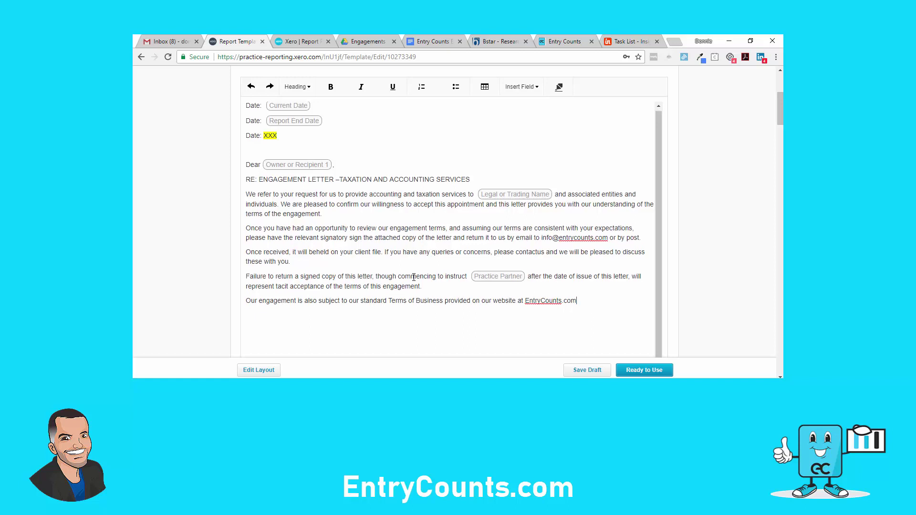
{"action": "scroll", "coordinate": [397, 310], "scroll_direction": "down", "scroll_amount": 2}
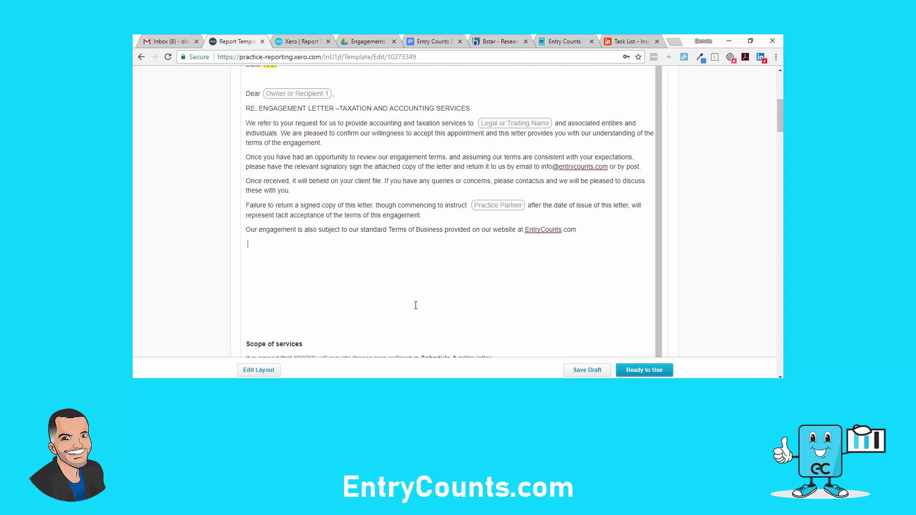
{"action": "key", "text": "Delete"}
{"action": "key", "text": "Delete"}
{"action": "key", "text": "Delete"}
{"action": "key", "text": "Delete"}
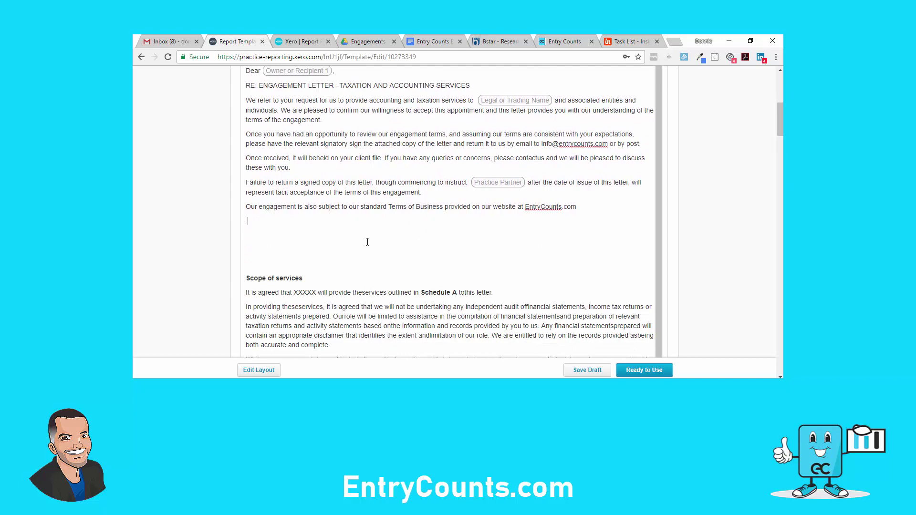
{"action": "key", "text": "Delete"}
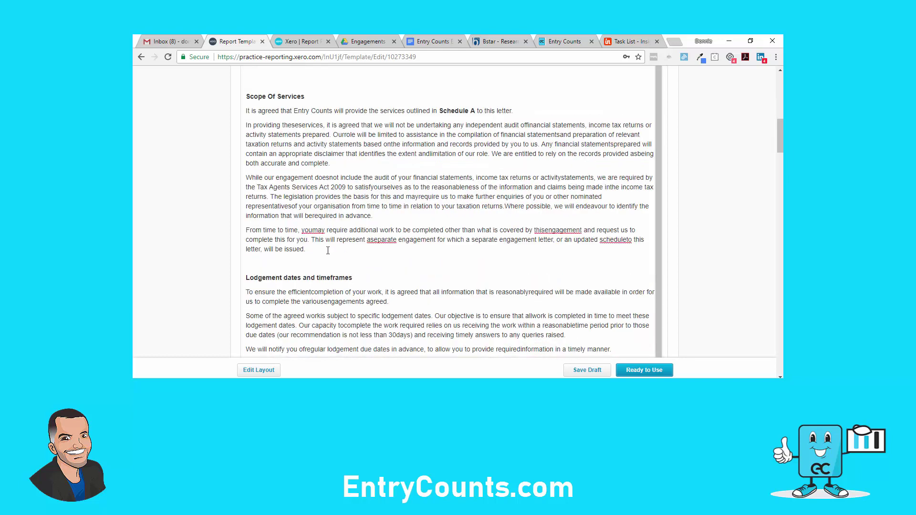
{"action": "key", "text": "Return"}
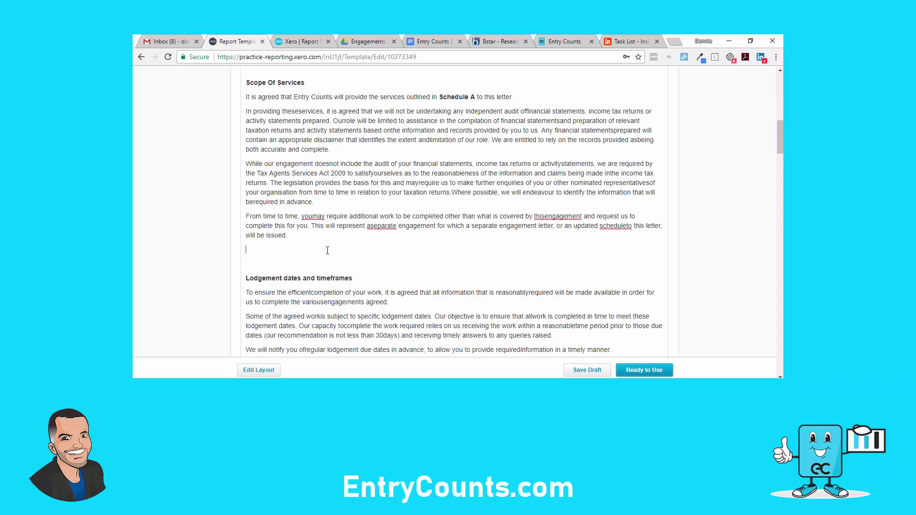
{"action": "left_click_drag", "start_coordinate": [359, 174], "coordinate": [359, 181]}
{"action": "left_click", "coordinate": [357, 121]}
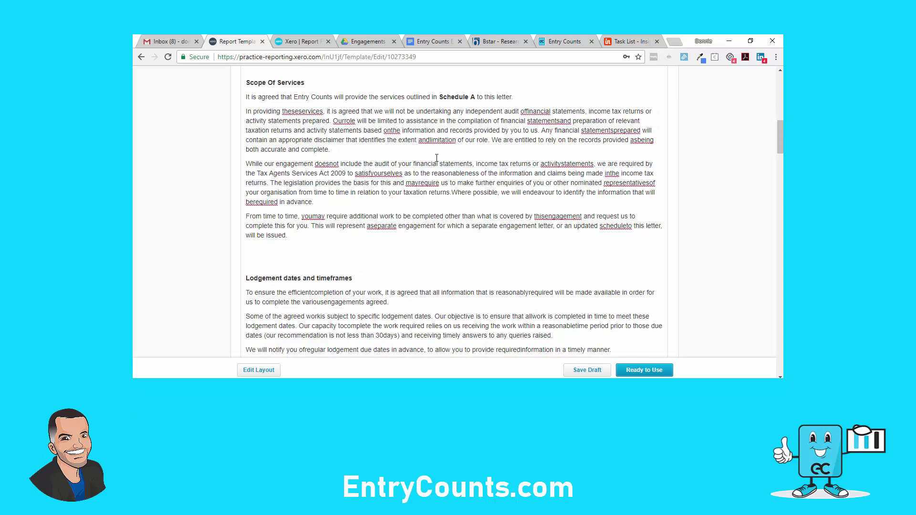
{"action": "scroll", "coordinate": [324, 278], "scroll_direction": "down", "scroll_amount": 1}
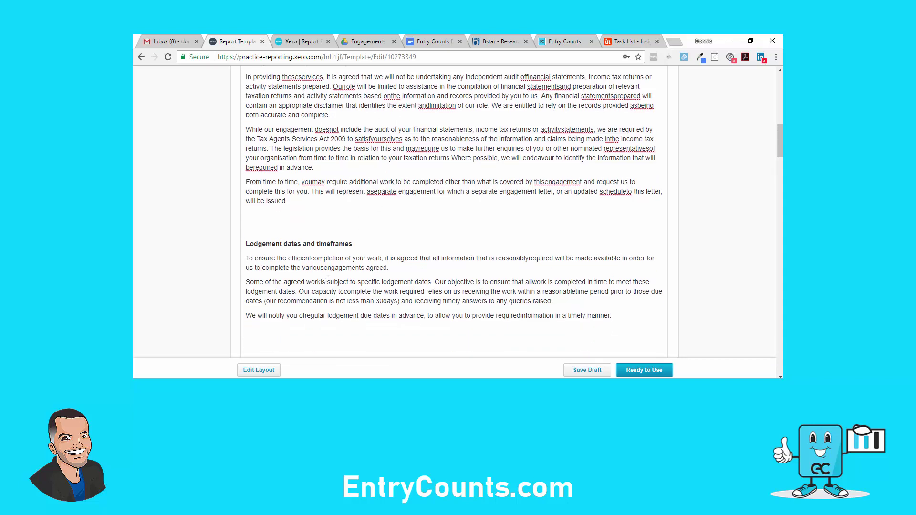
{"action": "left_click", "coordinate": [382, 275]}
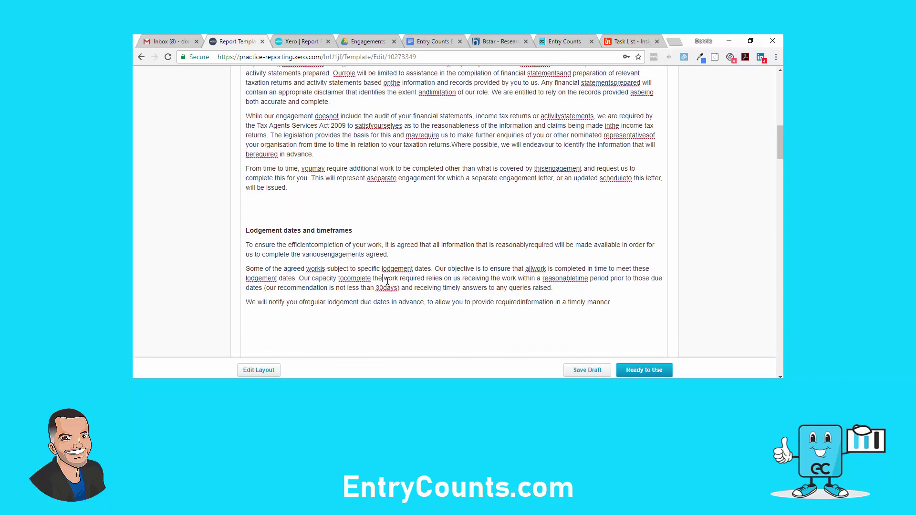
{"action": "scroll", "coordinate": [336, 239], "scroll_direction": "down", "scroll_amount": 2}
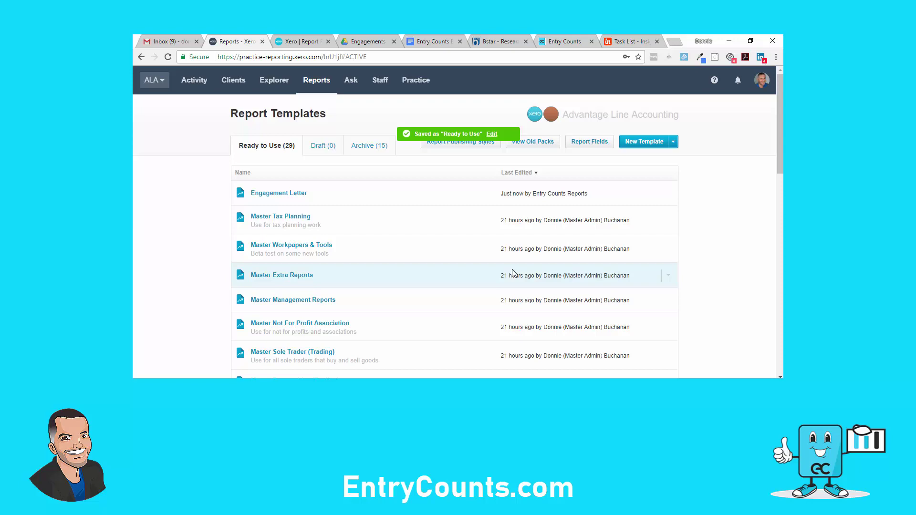
Switch to the Xero browser tab showing The Greats Trust's General Settings
{"action": "left_click", "coordinate": [301, 48]}
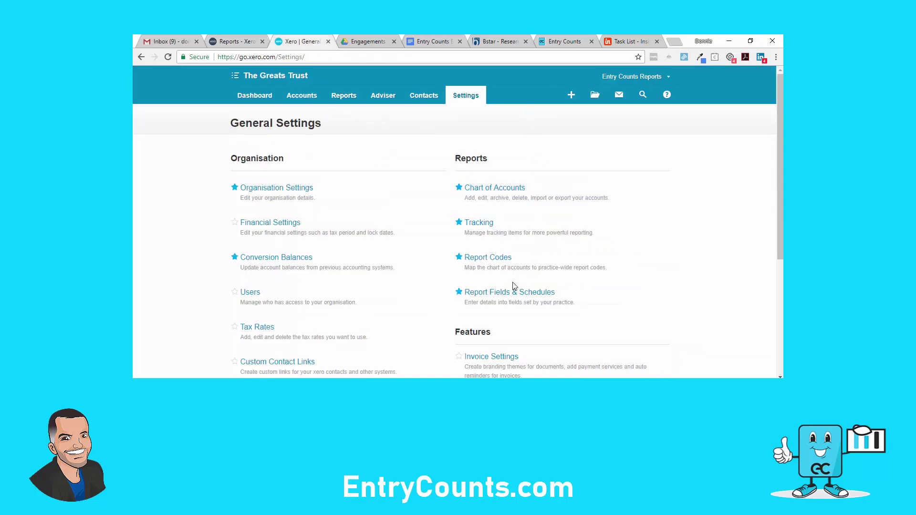
Review The Greats Trust's Report Fields & Schedules page and Organisation Settings details
{"action": "left_click", "coordinate": [501, 296]}
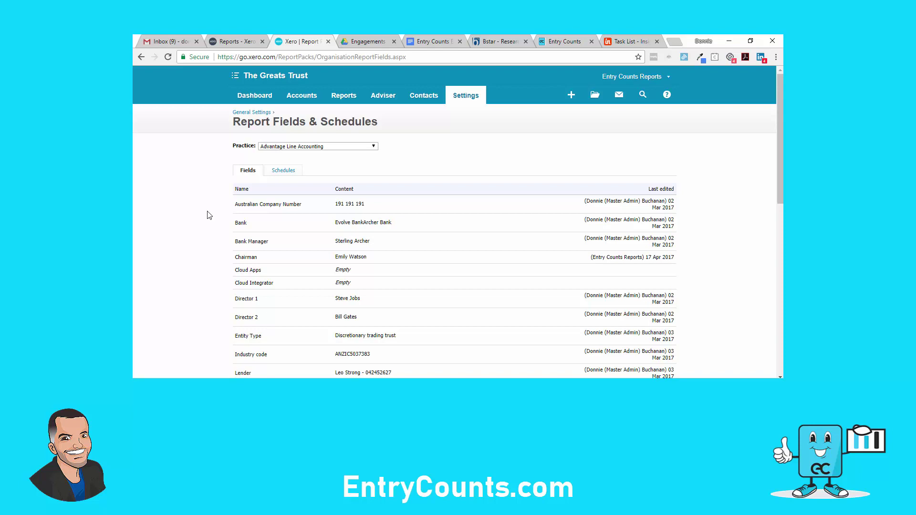
{"action": "scroll", "coordinate": [207, 214], "scroll_direction": "down", "scroll_amount": 2}
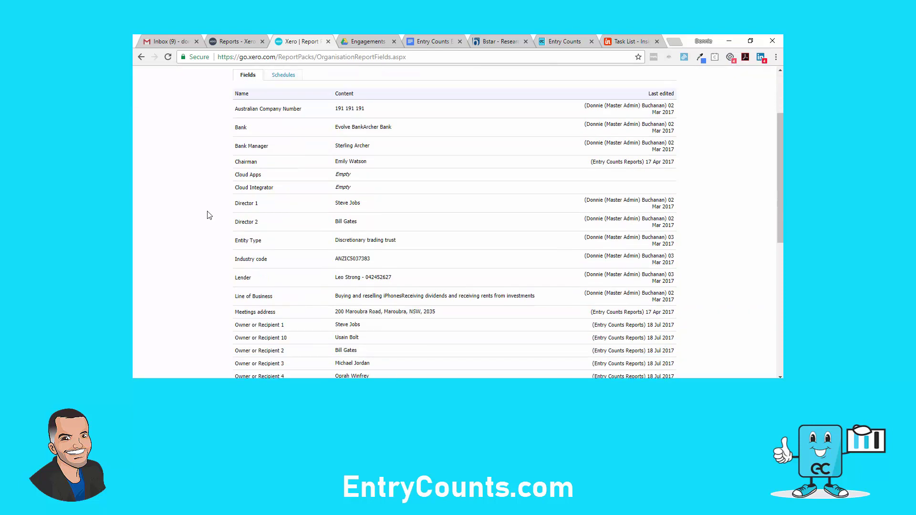
{"action": "scroll", "coordinate": [210, 214], "scroll_direction": "up", "scroll_amount": 2}
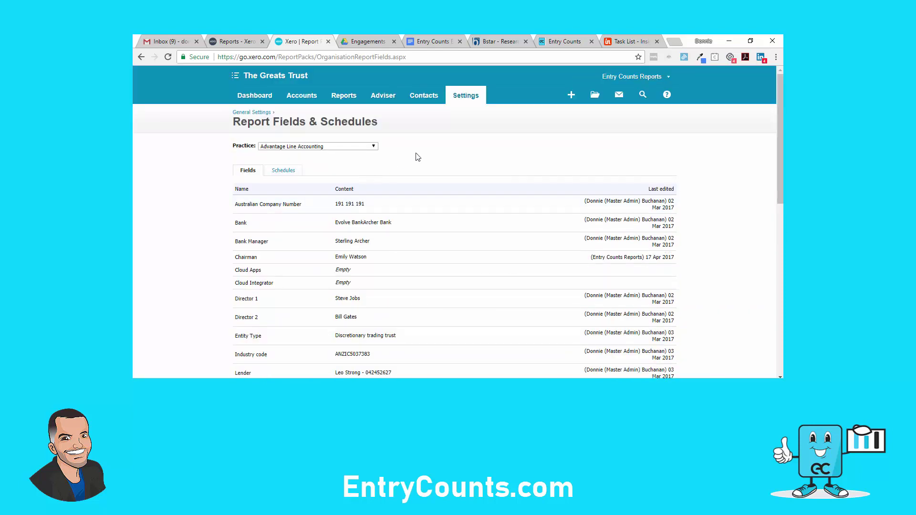
{"action": "left_click", "coordinate": [472, 102]}
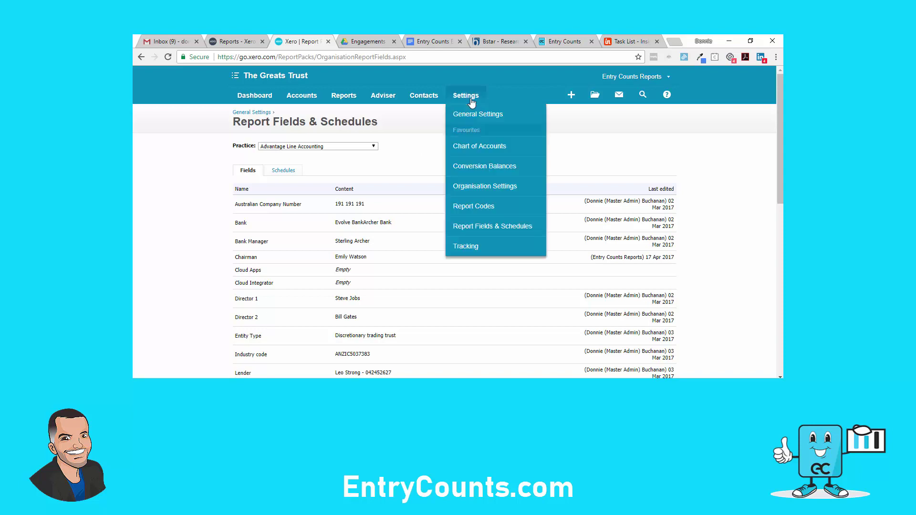
{"action": "left_click", "coordinate": [472, 186]}
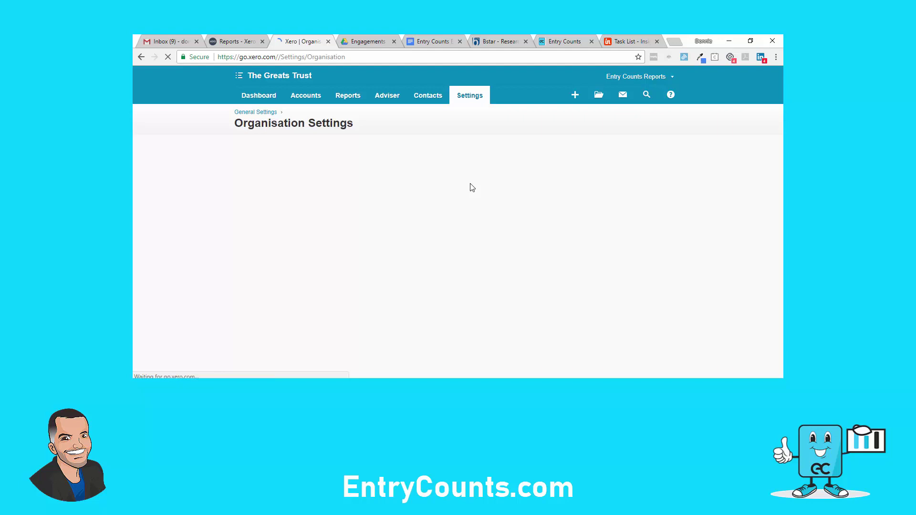
{"action": "scroll", "coordinate": [481, 227], "scroll_direction": "down", "scroll_amount": 2}
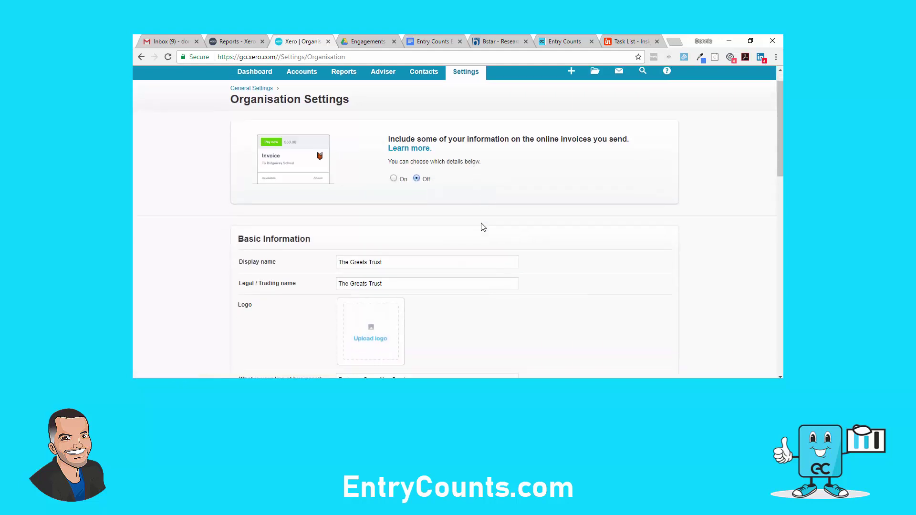
{"action": "scroll", "coordinate": [481, 227], "scroll_direction": "down", "scroll_amount": 3}
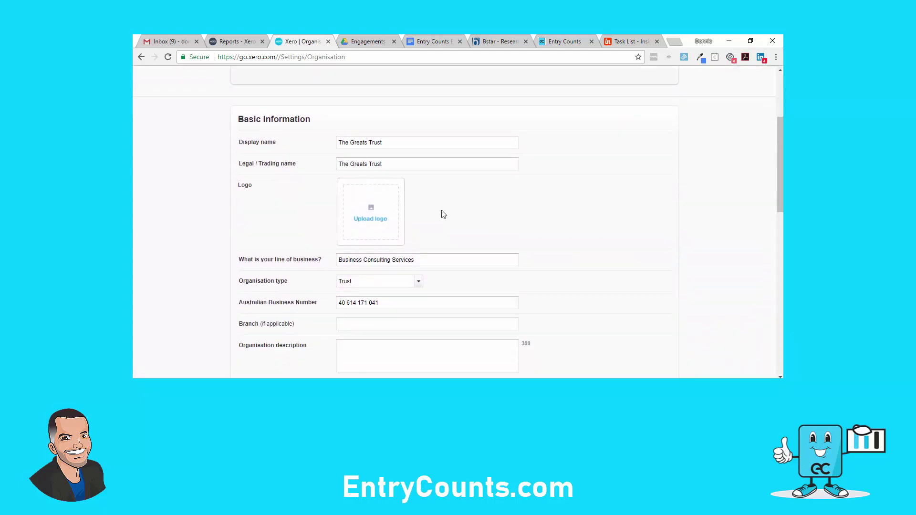
{"action": "scroll", "coordinate": [444, 214], "scroll_direction": "down", "scroll_amount": 1}
{"action": "scroll", "coordinate": [417, 255], "scroll_direction": "down", "scroll_amount": 2}
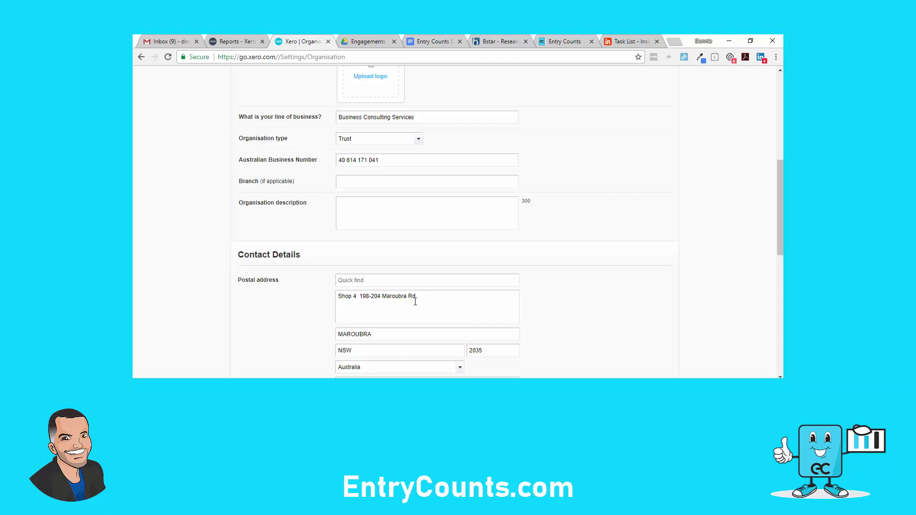
{"action": "scroll", "coordinate": [415, 301], "scroll_direction": "up", "scroll_amount": 6}
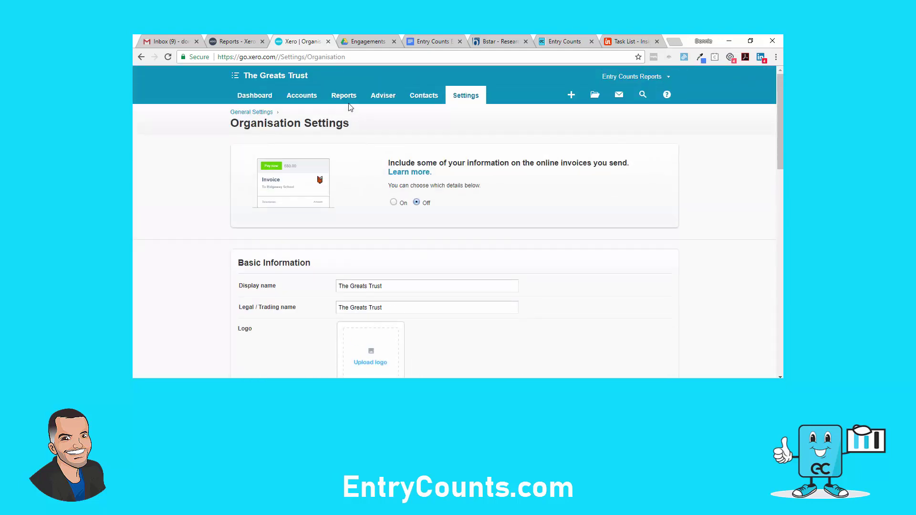
Show the Adviser reports list under Reports and scroll through the templates
{"action": "left_click", "coordinate": [351, 110]}
{"action": "left_click", "coordinate": [324, 142]}
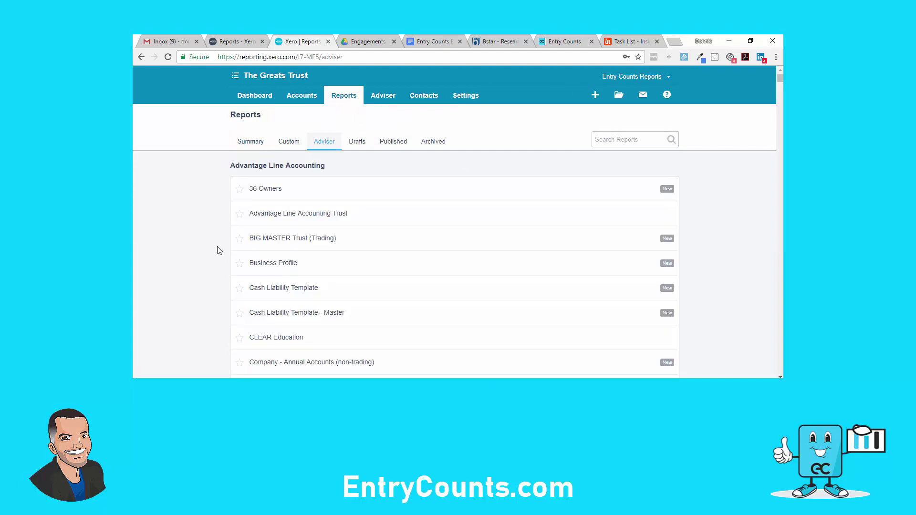
{"action": "scroll", "coordinate": [219, 251], "scroll_direction": "down", "scroll_amount": 3}
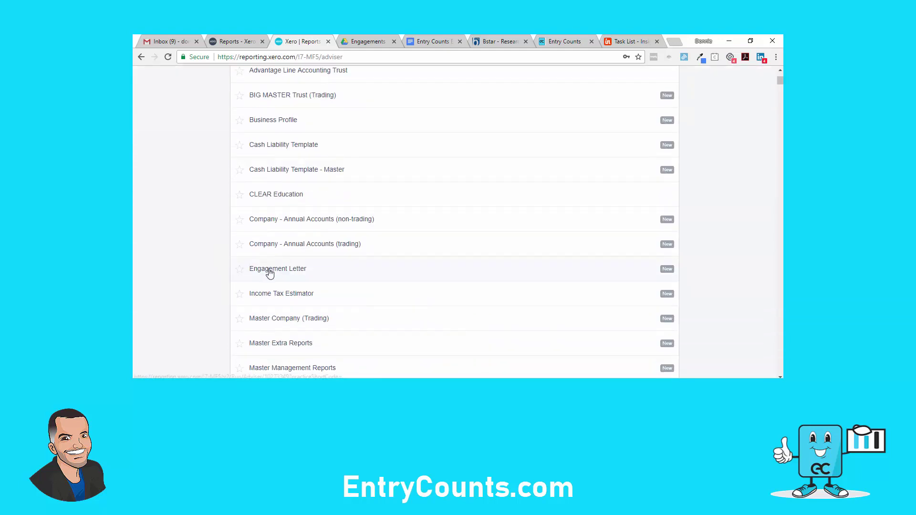
Open the Engagement Letter report and start editing its date block
{"action": "left_click", "coordinate": [269, 270]}
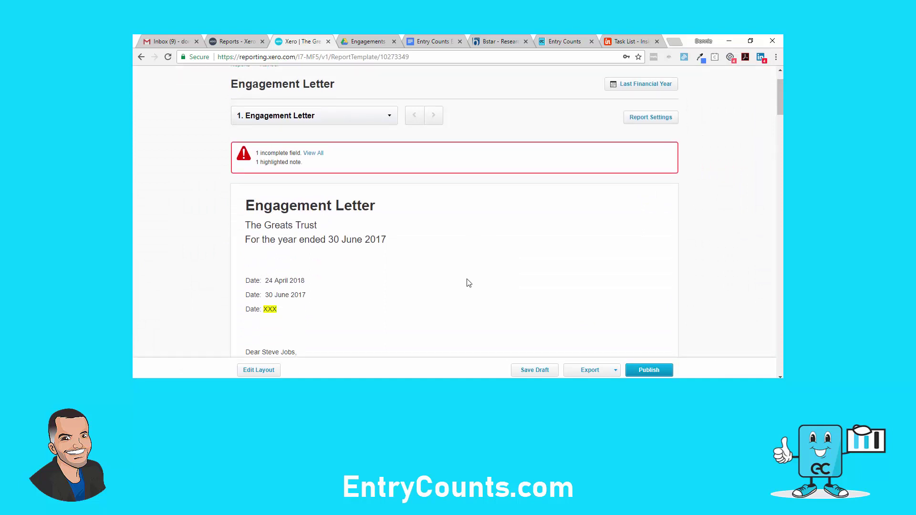
{"action": "mouse_move", "coordinate": [452, 290]}
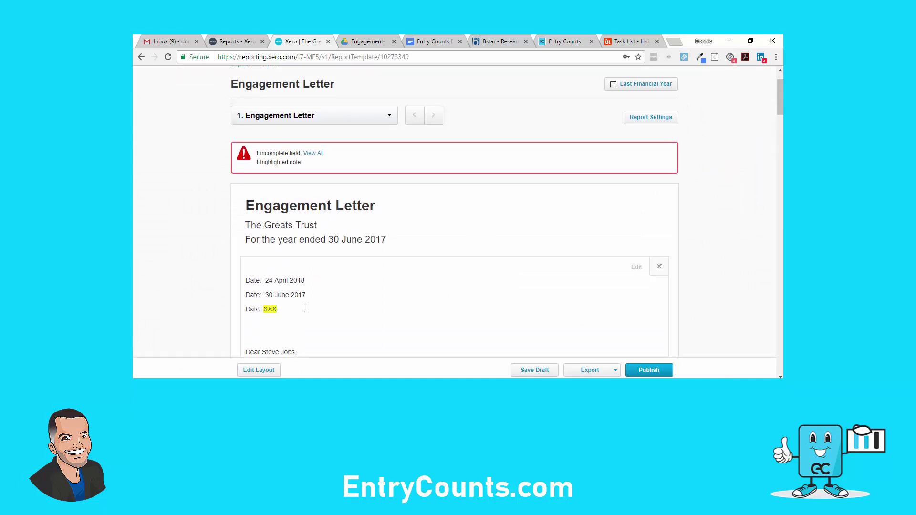
{"action": "left_click", "coordinate": [284, 309]}
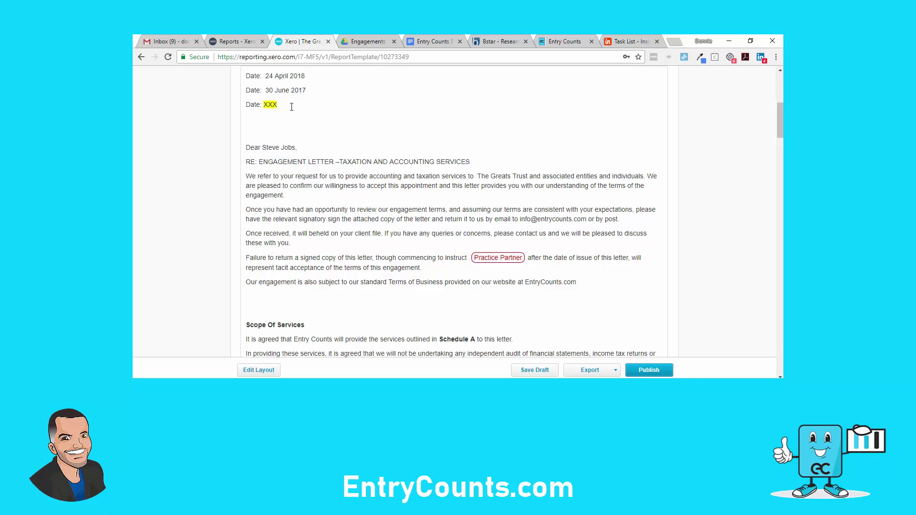
Delete the 30 June 2017 and XXX date lines plus the leftover blank line
{"action": "scroll", "coordinate": [294, 124], "scroll_direction": "up", "scroll_amount": 1}
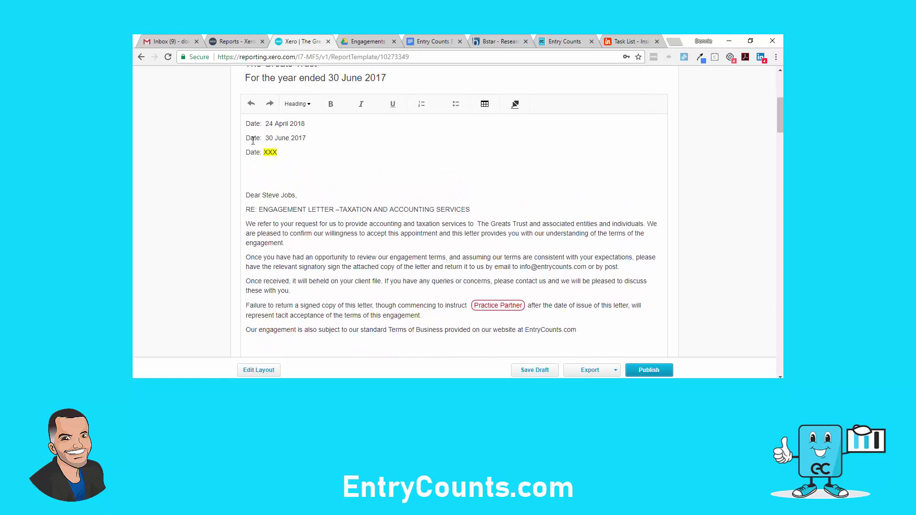
{"action": "left_click_drag", "start_coordinate": [293, 156], "coordinate": [246, 137]}
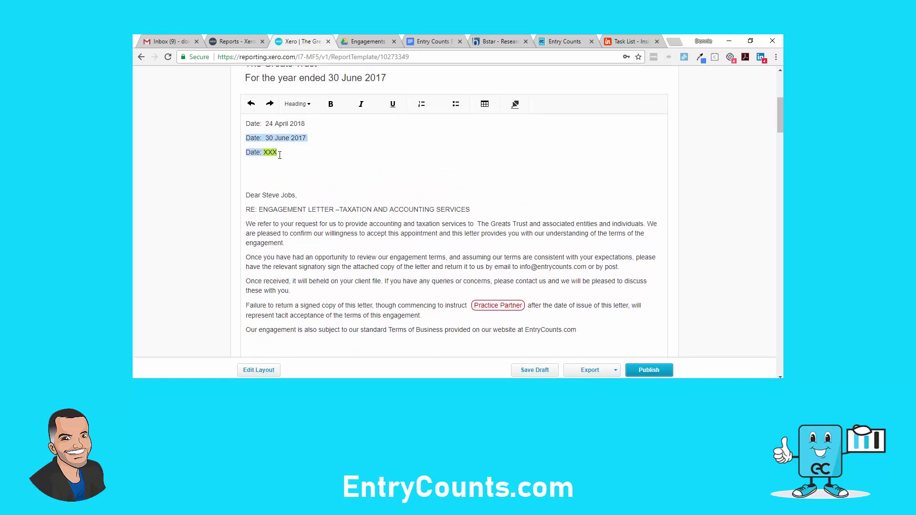
{"action": "key", "text": "BackSpace"}
{"action": "key", "text": "Delete"}
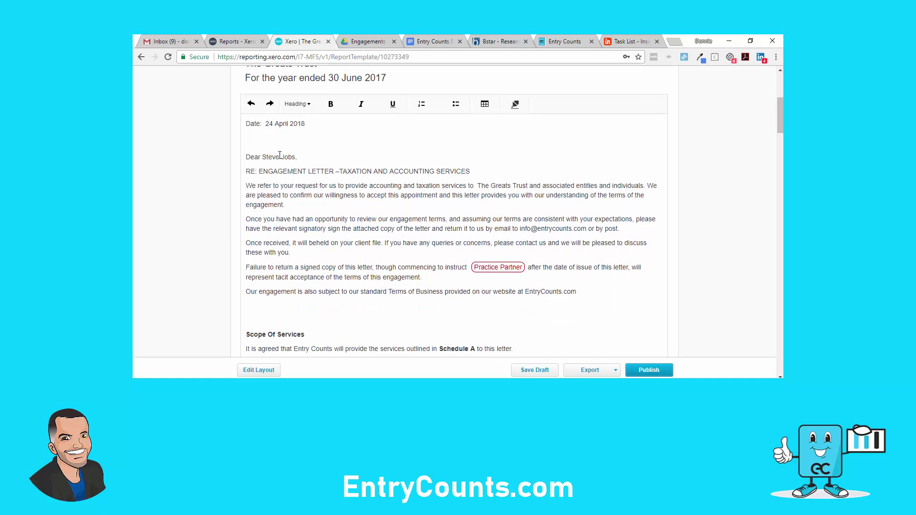
{"action": "left_click", "coordinate": [294, 159]}
In a duplicated tab, check the Owner or Recipient 1 report field, then return to the letter
{"action": "right_click", "coordinate": [306, 42]}
{"action": "left_click", "coordinate": [326, 73]}
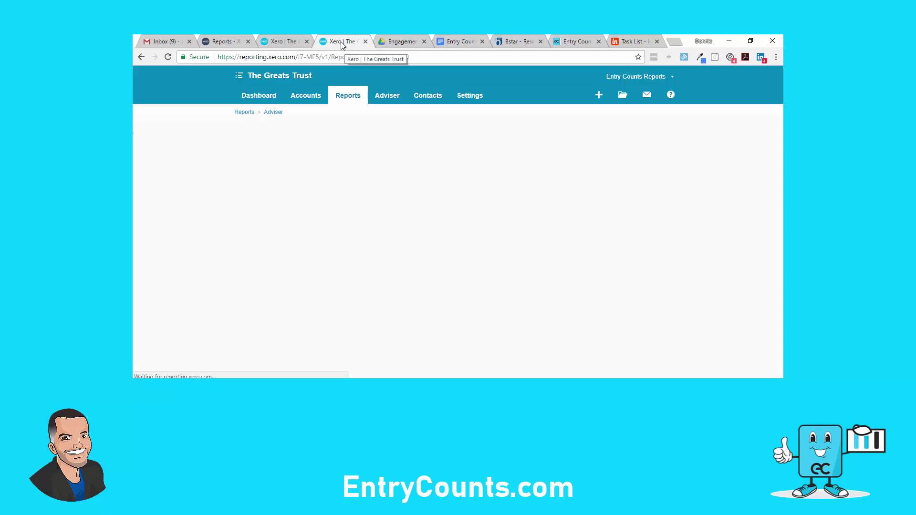
{"action": "left_click", "coordinate": [462, 95]}
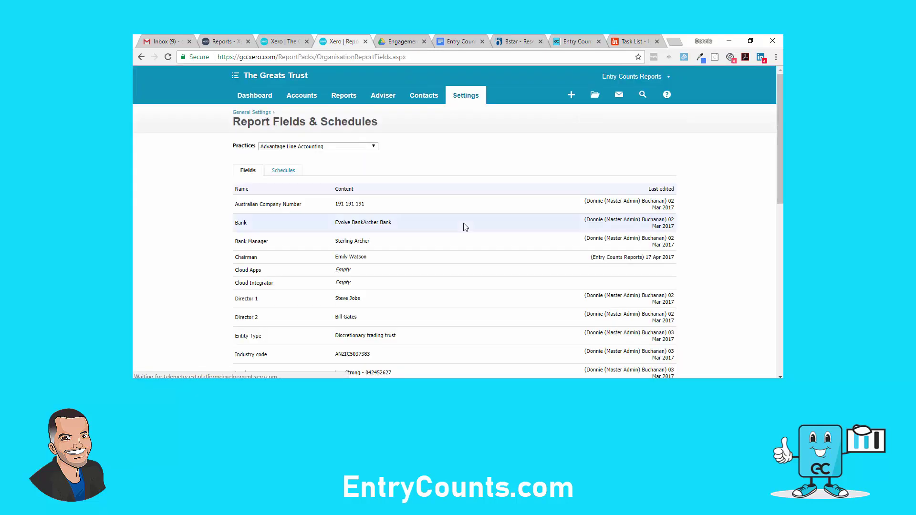
{"action": "scroll", "coordinate": [463, 223], "scroll_direction": "down", "scroll_amount": 4}
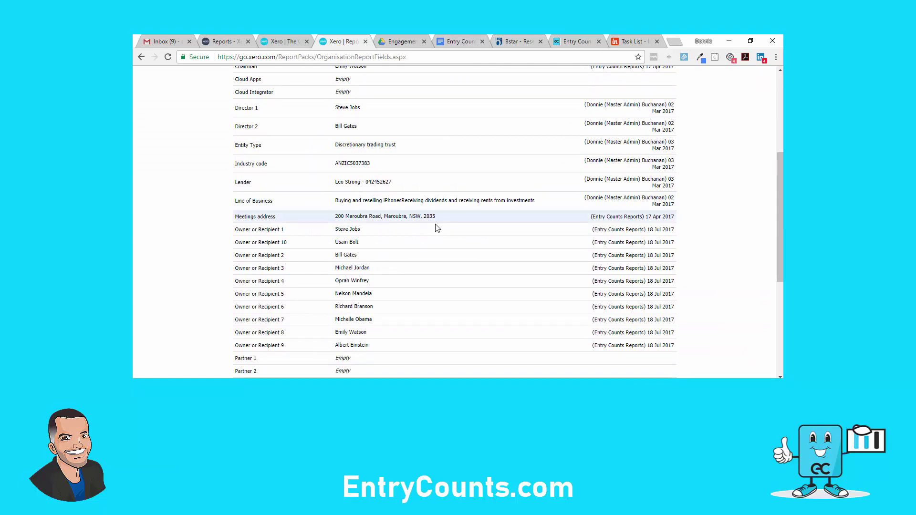
{"action": "left_click", "coordinate": [353, 233]}
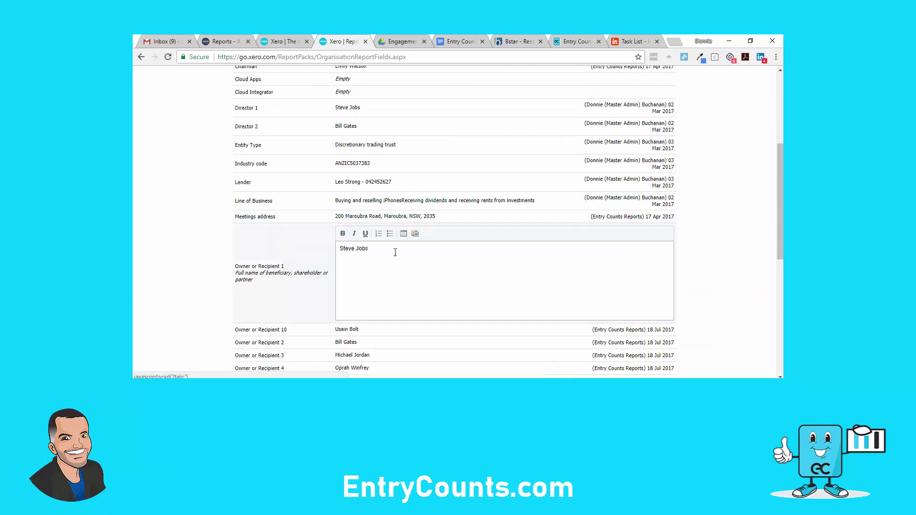
{"action": "key", "text": "ctrl+a"}
{"action": "key", "text": "ctrl+shift+Tab"}
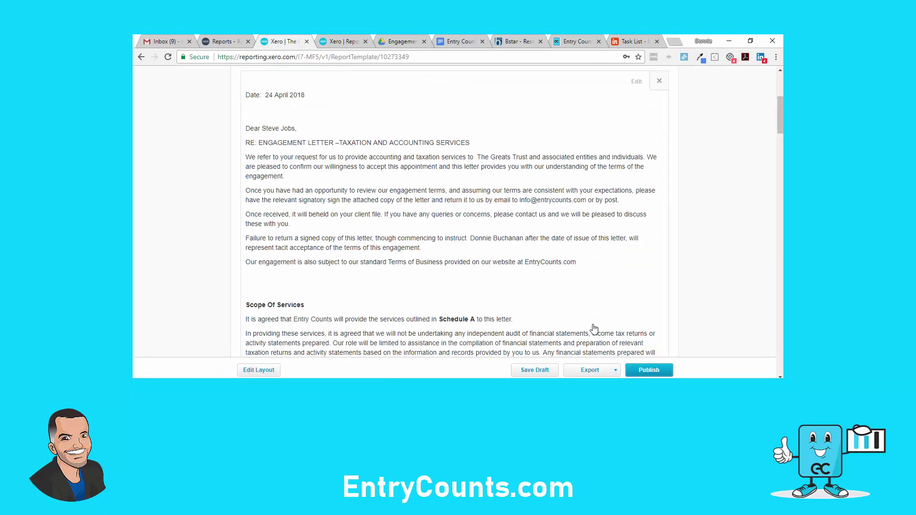
Start publishing, leave out the contents page, and title it 'Engagement Letter - The Greats Trust'
{"action": "left_click", "coordinate": [648, 371]}
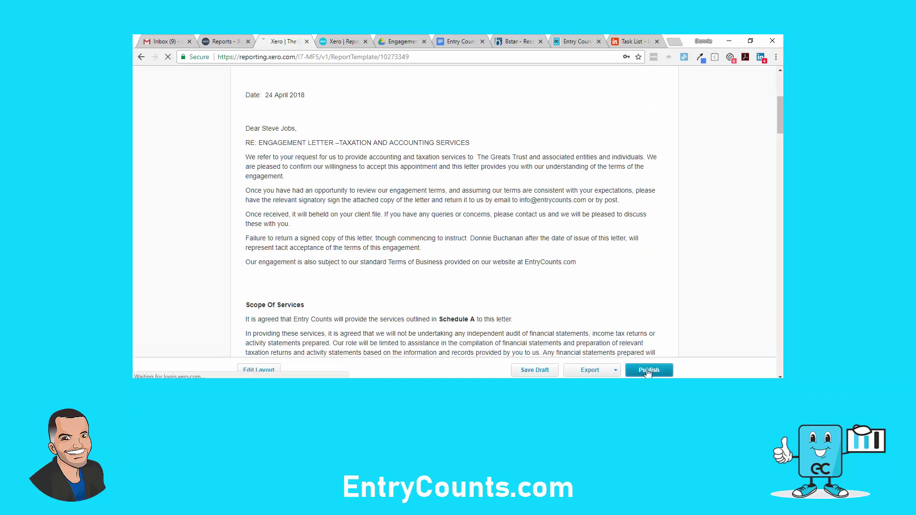
{"action": "scroll", "coordinate": [650, 370], "scroll_direction": "down", "scroll_amount": 1}
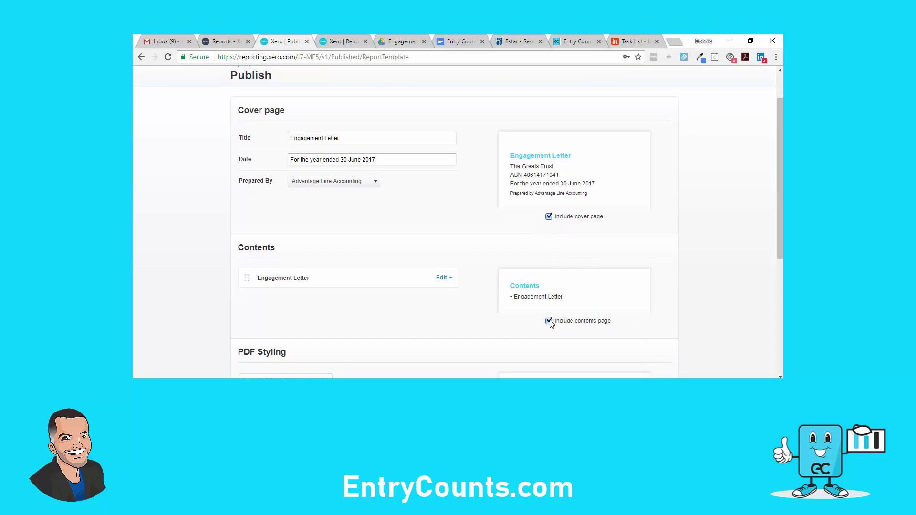
{"action": "left_click", "coordinate": [548, 321]}
{"action": "left_click", "coordinate": [369, 140]}
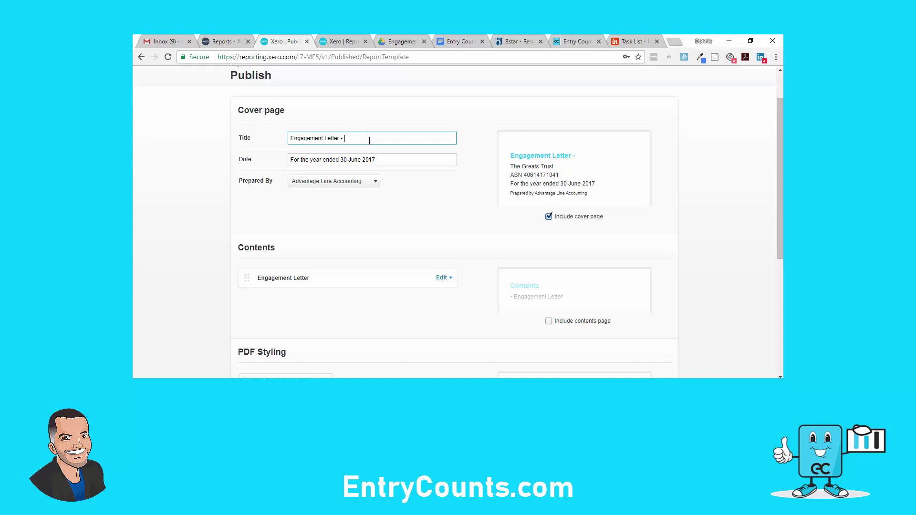
{"action": "type", "text": "- The Greats Trust"}
Set Prepared By to Entry Counts Reports and review the PDF styling title colour
{"action": "left_click", "coordinate": [374, 181]}
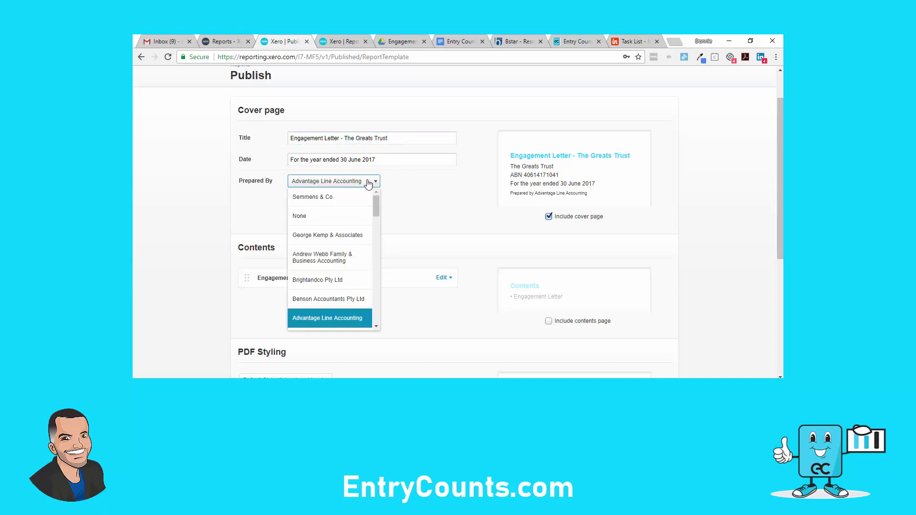
{"action": "left_click_drag", "start_coordinate": [374, 203], "coordinate": [374, 321]}
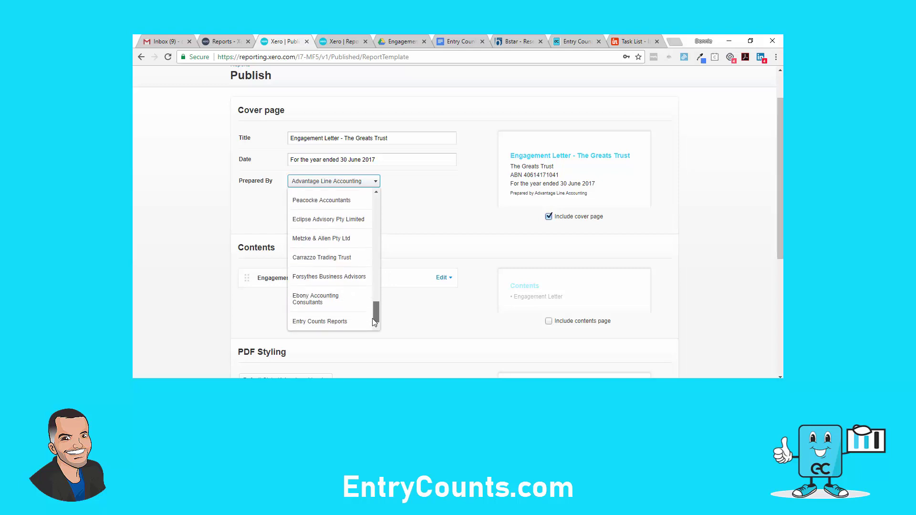
{"action": "left_click", "coordinate": [337, 321]}
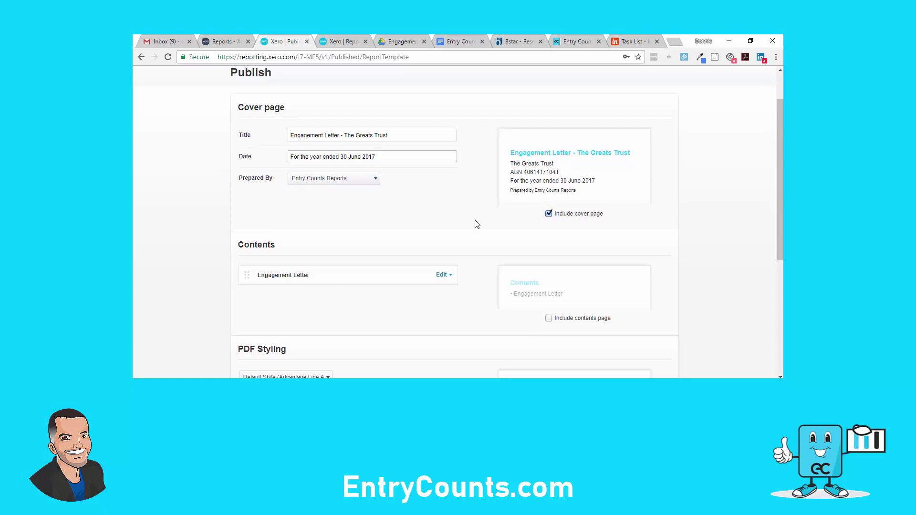
{"action": "scroll", "coordinate": [477, 224], "scroll_direction": "down", "scroll_amount": 3}
{"action": "scroll", "coordinate": [476, 224], "scroll_direction": "down", "scroll_amount": 1}
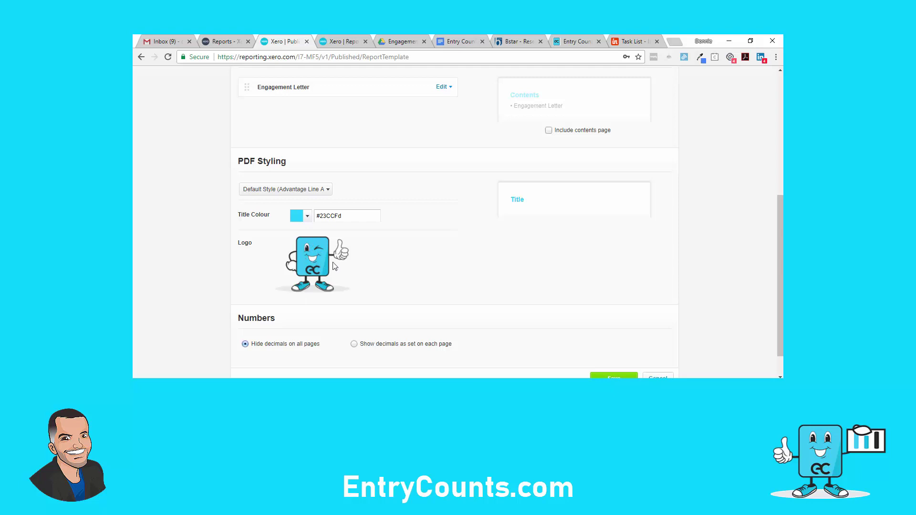
{"action": "left_click_drag", "start_coordinate": [347, 216], "coordinate": [325, 215]}
{"action": "scroll", "coordinate": [476, 327], "scroll_direction": "down", "scroll_amount": 1}
Save and publish the report, export it to PDF, and open the downloaded file
{"action": "left_click", "coordinate": [613, 346]}
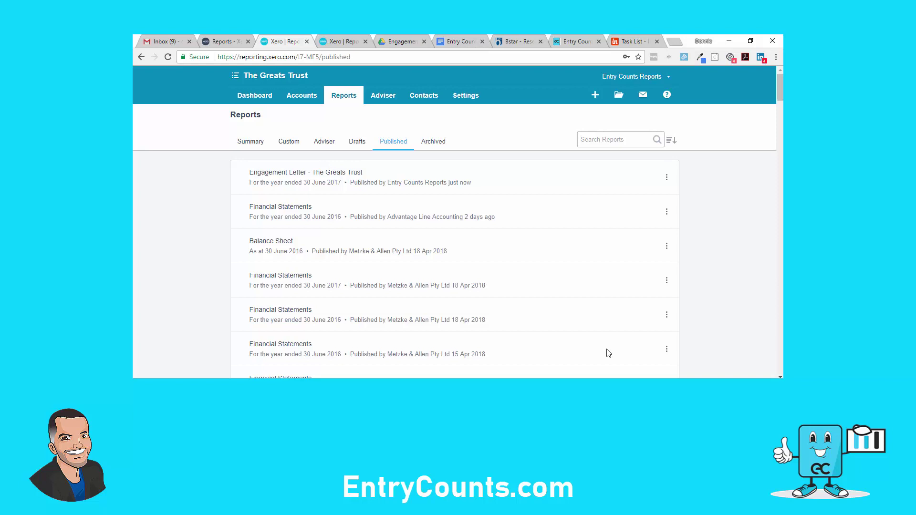
{"action": "left_click", "coordinate": [667, 177]}
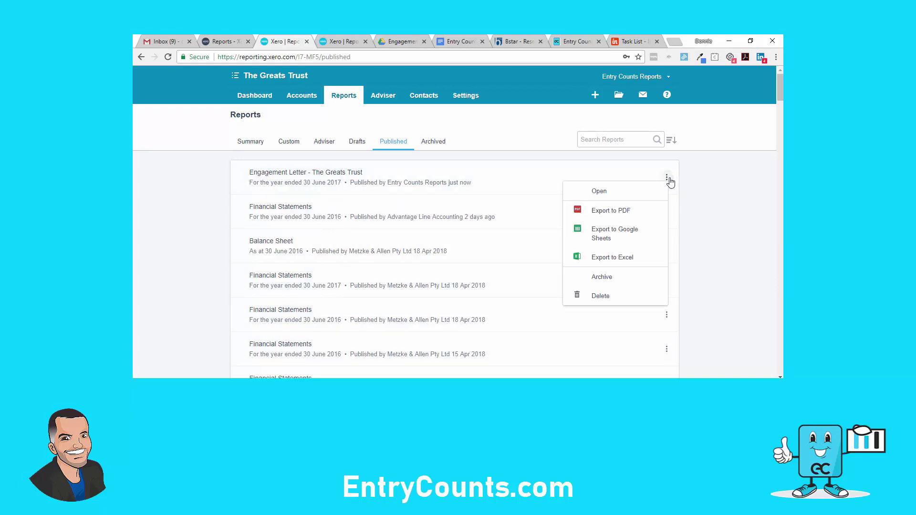
{"action": "left_click", "coordinate": [638, 210]}
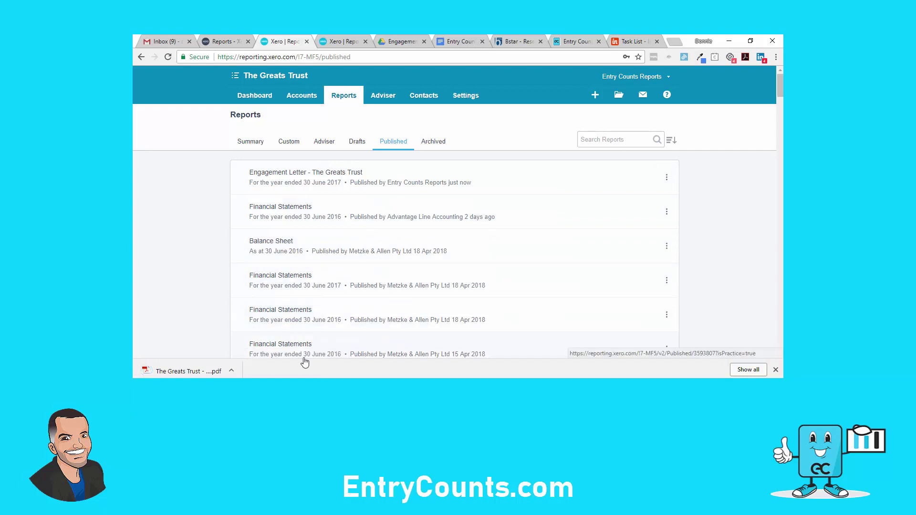
{"action": "left_click", "coordinate": [223, 374]}
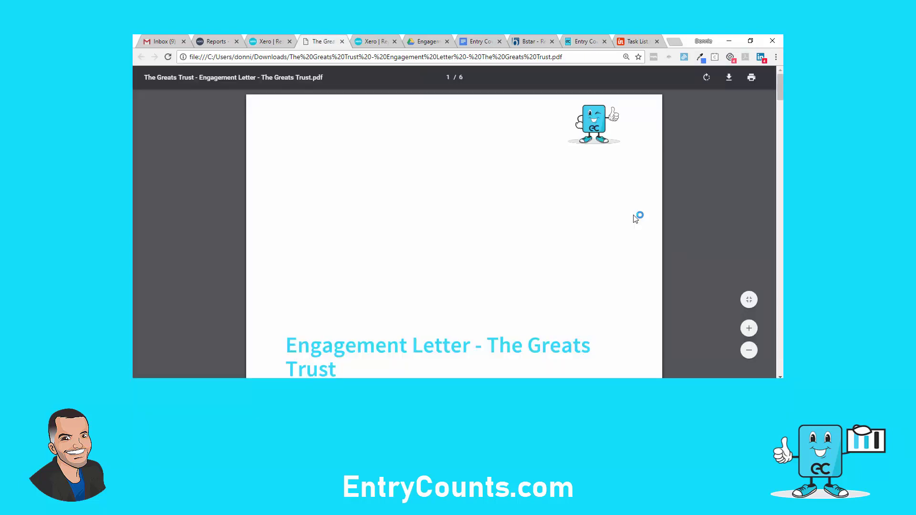
Highlight the client name, ABN and period lines on the letter's opening page
{"action": "scroll", "coordinate": [577, 308], "scroll_direction": "down", "scroll_amount": 1}
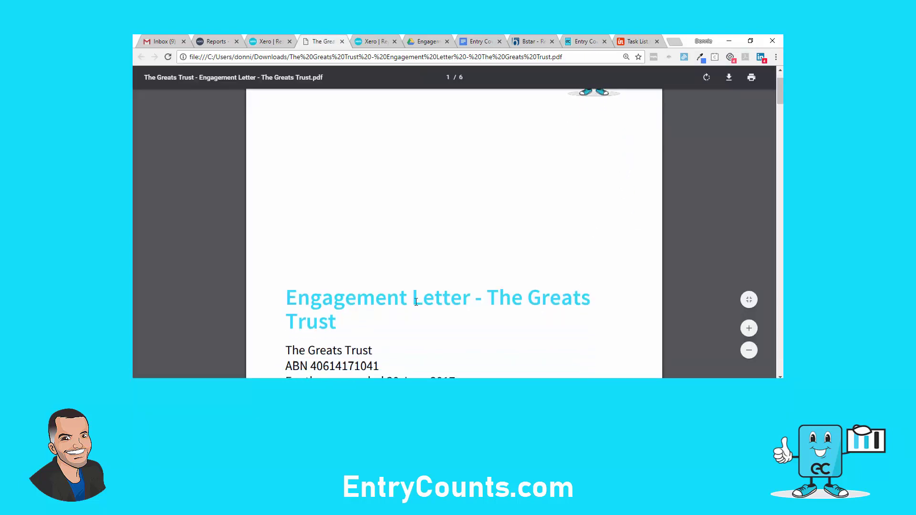
{"action": "scroll", "coordinate": [475, 313], "scroll_direction": "down", "scroll_amount": 3}
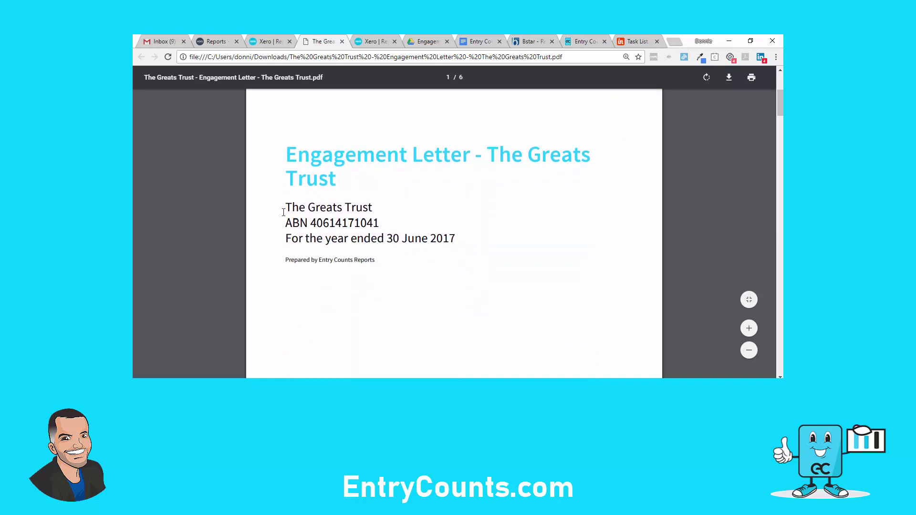
{"action": "left_click_drag", "start_coordinate": [284, 212], "coordinate": [460, 242]}
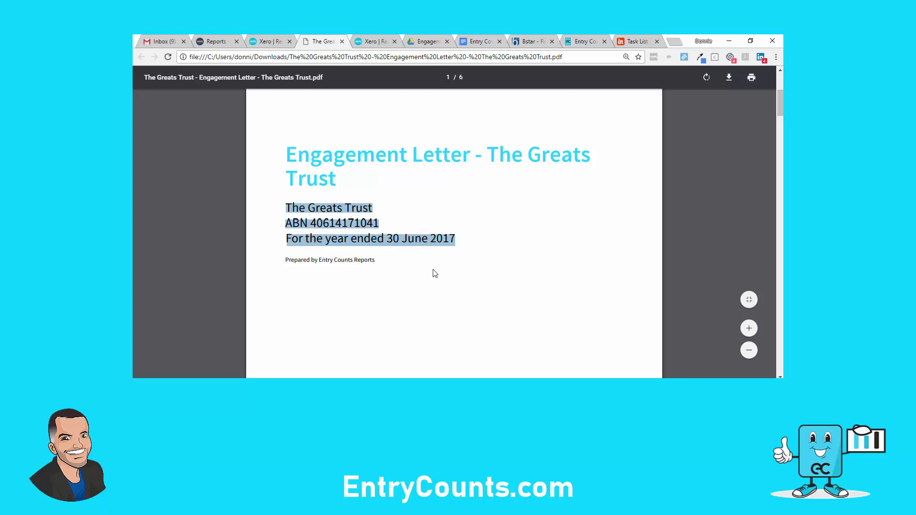
{"action": "scroll", "coordinate": [435, 273], "scroll_direction": "down", "scroll_amount": 10}
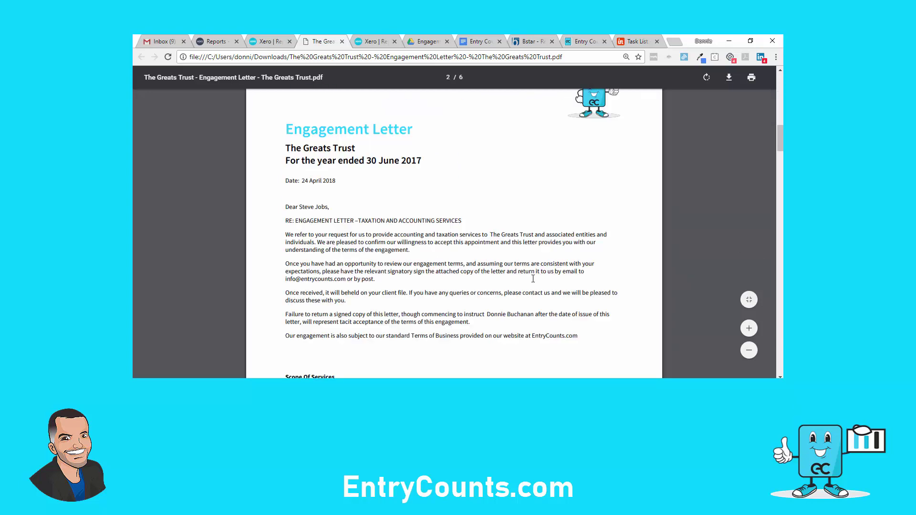
{"action": "scroll", "coordinate": [533, 278], "scroll_direction": "up", "scroll_amount": 10}
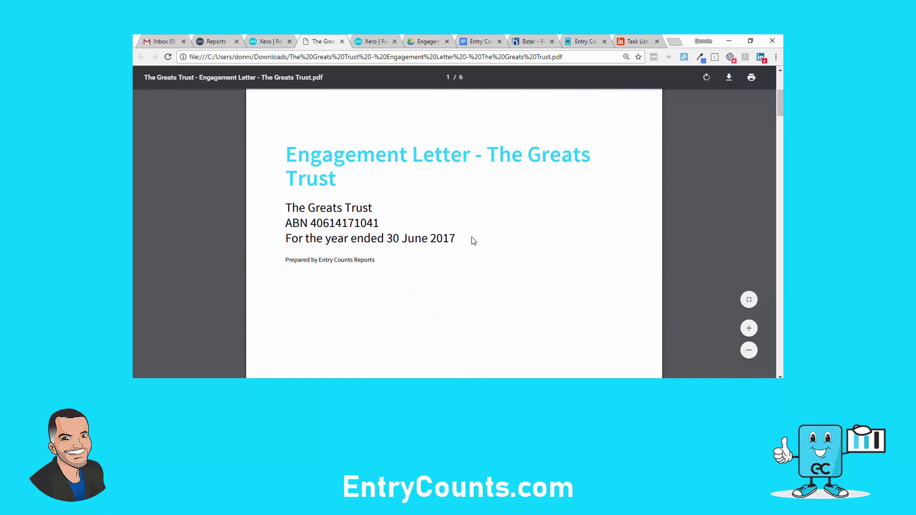
Highlight the 'For the year ended 30 June 2017' line, then clear the highlight
{"action": "scroll", "coordinate": [484, 256], "scroll_direction": "down", "scroll_amount": 10}
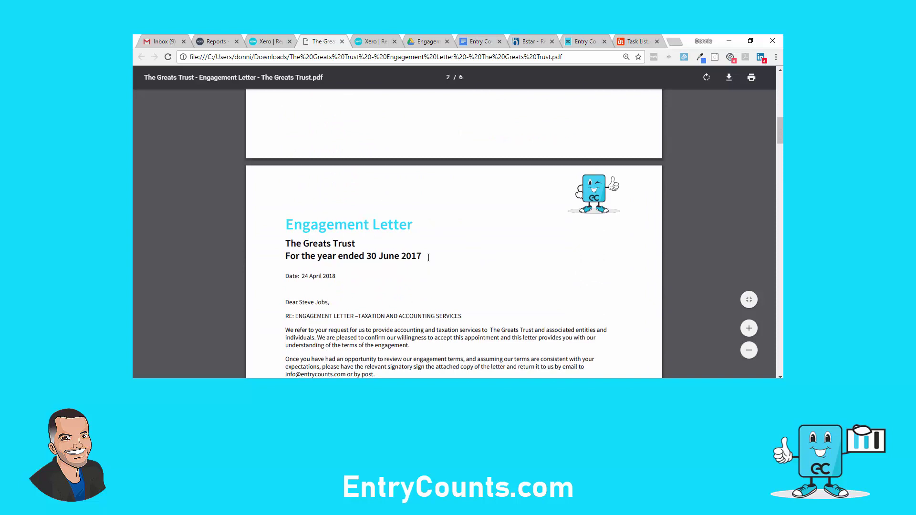
{"action": "scroll", "coordinate": [428, 257], "scroll_direction": "down", "scroll_amount": 1}
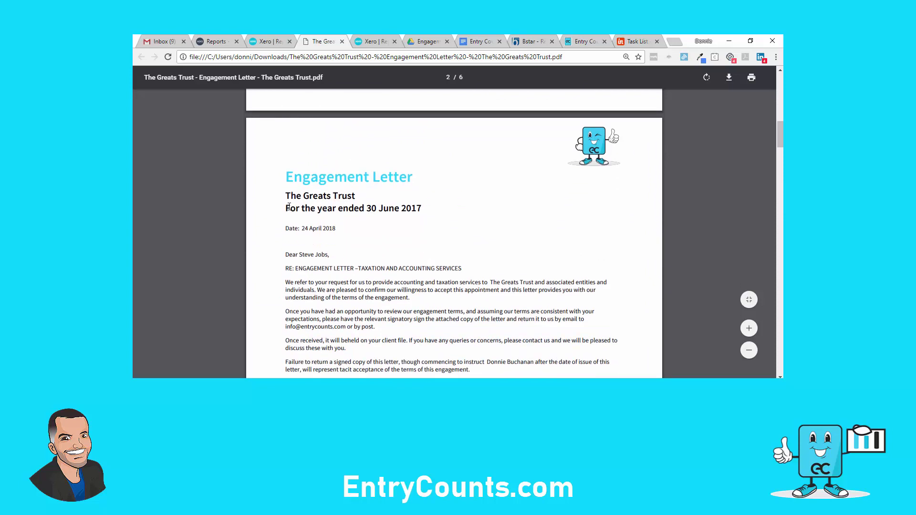
{"action": "left_click_drag", "start_coordinate": [288, 207], "coordinate": [426, 212]}
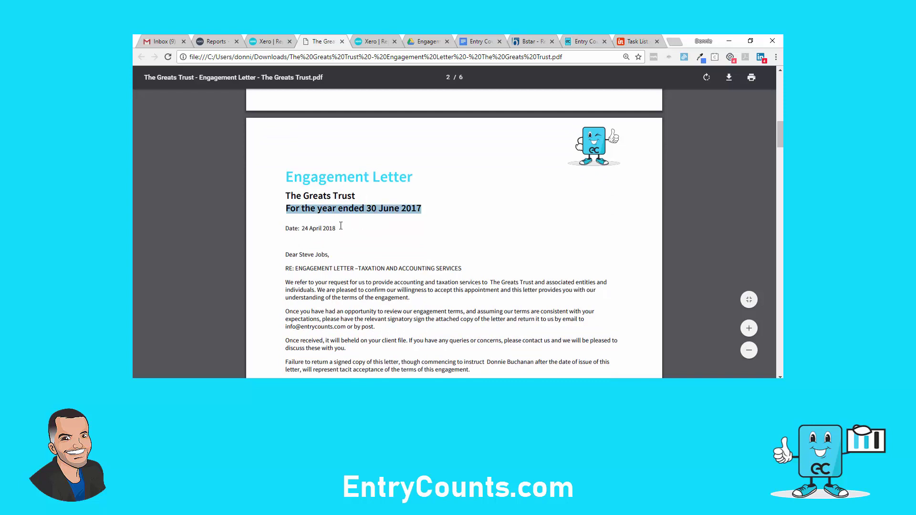
{"action": "left_click", "coordinate": [380, 242]}
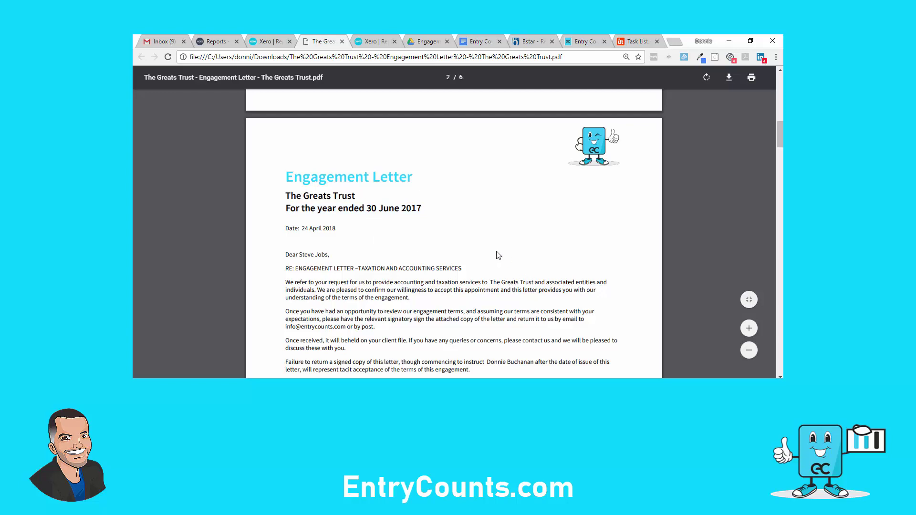
Scroll to Schedule B fees: Quarterly $2,200, Annual Fee $8,800, and hourly rates
{"action": "scroll", "coordinate": [497, 251], "scroll_direction": "down", "scroll_amount": 2}
{"action": "scroll", "coordinate": [496, 251], "scroll_direction": "down", "scroll_amount": 1}
{"action": "scroll", "coordinate": [496, 251], "scroll_direction": "down", "scroll_amount": 3}
{"action": "scroll", "coordinate": [497, 252], "scroll_direction": "down", "scroll_amount": 6}
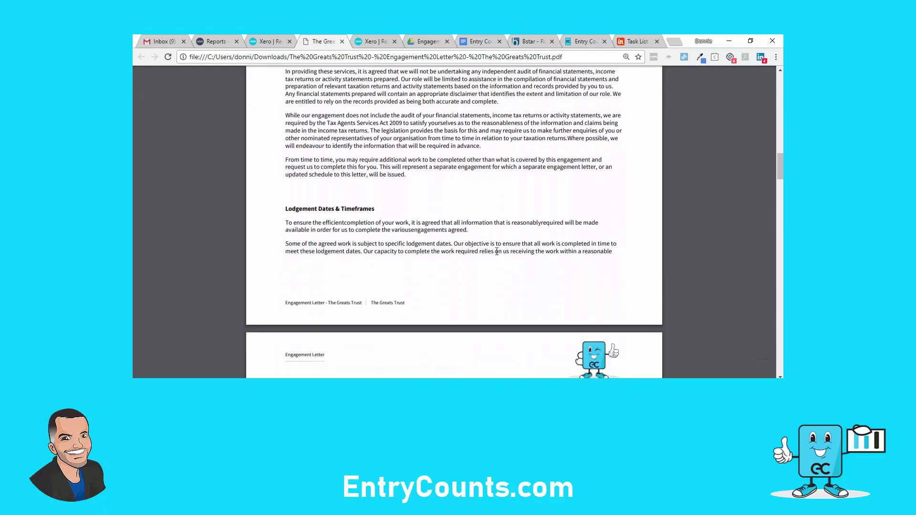
{"action": "scroll", "coordinate": [497, 252], "scroll_direction": "down", "scroll_amount": 6}
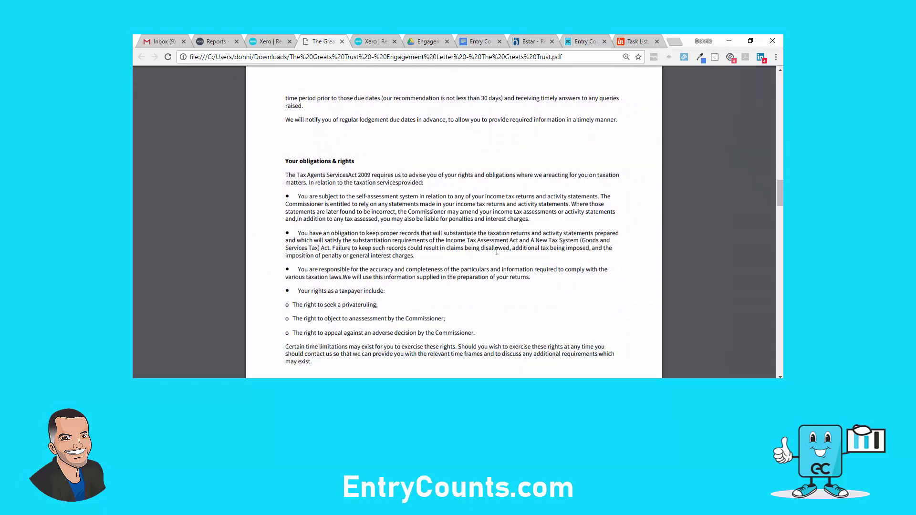
{"action": "scroll", "coordinate": [497, 252], "scroll_direction": "down", "scroll_amount": 10}
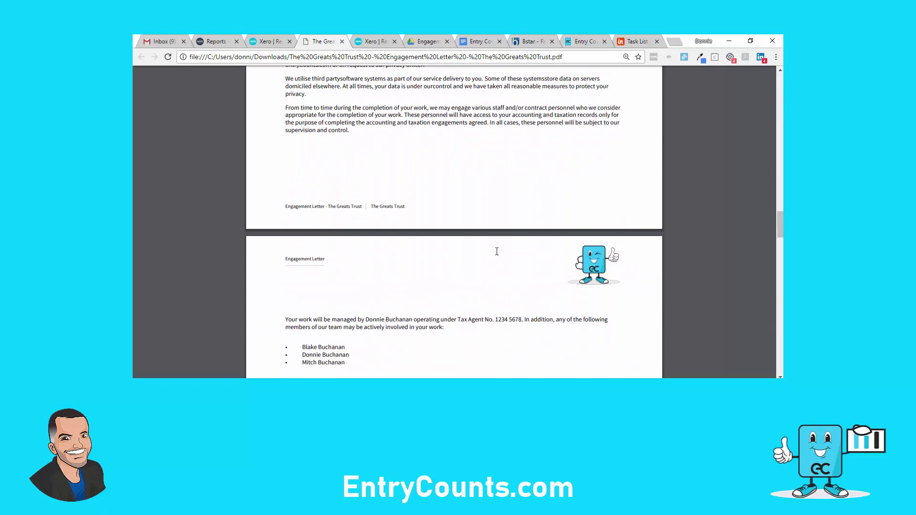
{"action": "scroll", "coordinate": [496, 254], "scroll_direction": "down", "scroll_amount": 6}
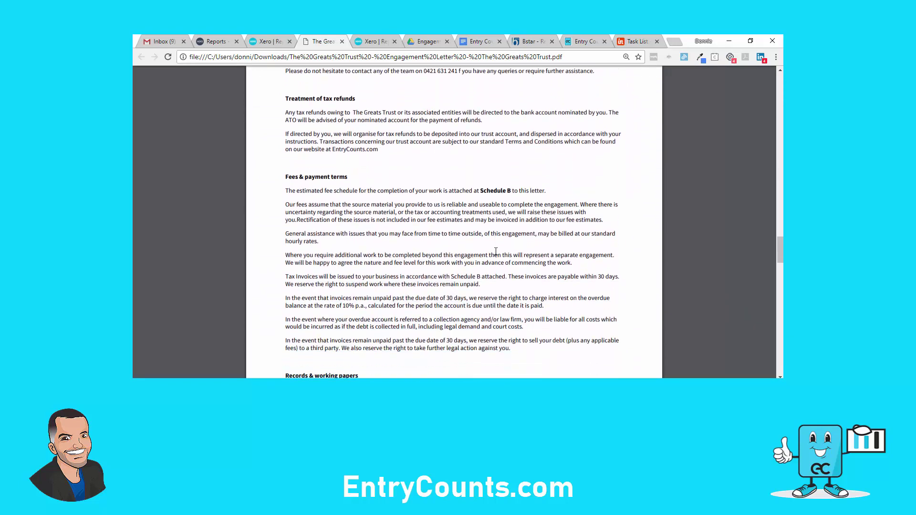
{"action": "scroll", "coordinate": [494, 253], "scroll_direction": "down", "scroll_amount": 7}
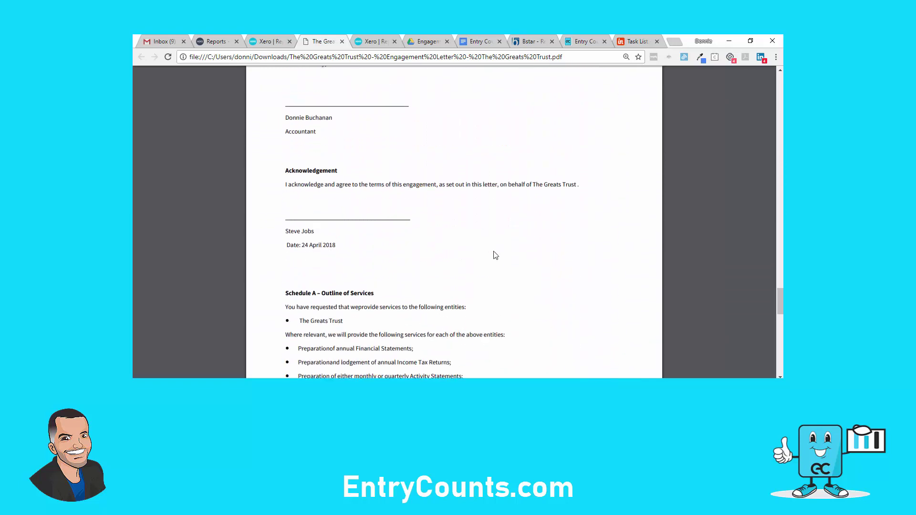
{"action": "scroll", "coordinate": [495, 256], "scroll_direction": "down", "scroll_amount": 9}
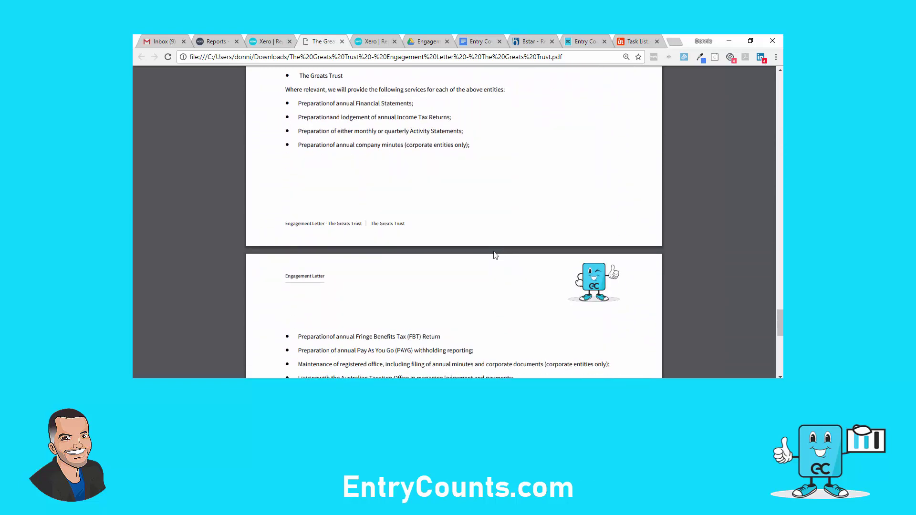
{"action": "scroll", "coordinate": [496, 256], "scroll_direction": "down", "scroll_amount": 7}
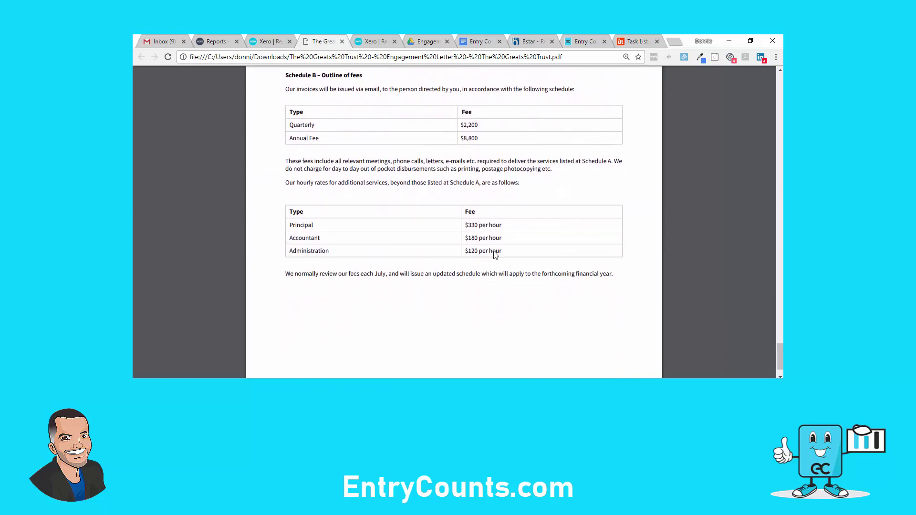